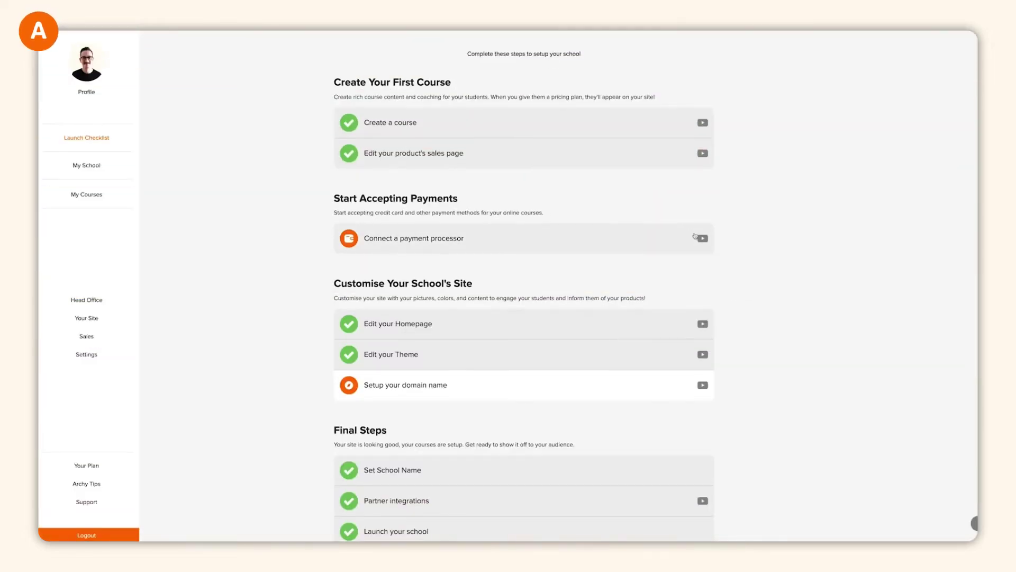
- Open Archy Tips and preview the Welcome, How To Create a Course and Creating Sales Pages videos
scroll(696, 237, "down", 2)
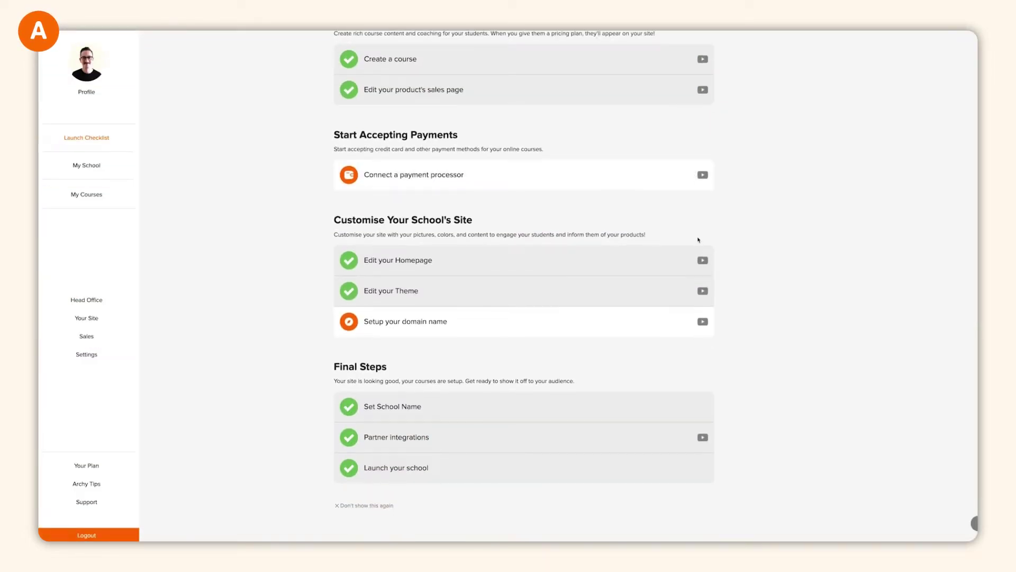
scroll(698, 240, "up", 3)
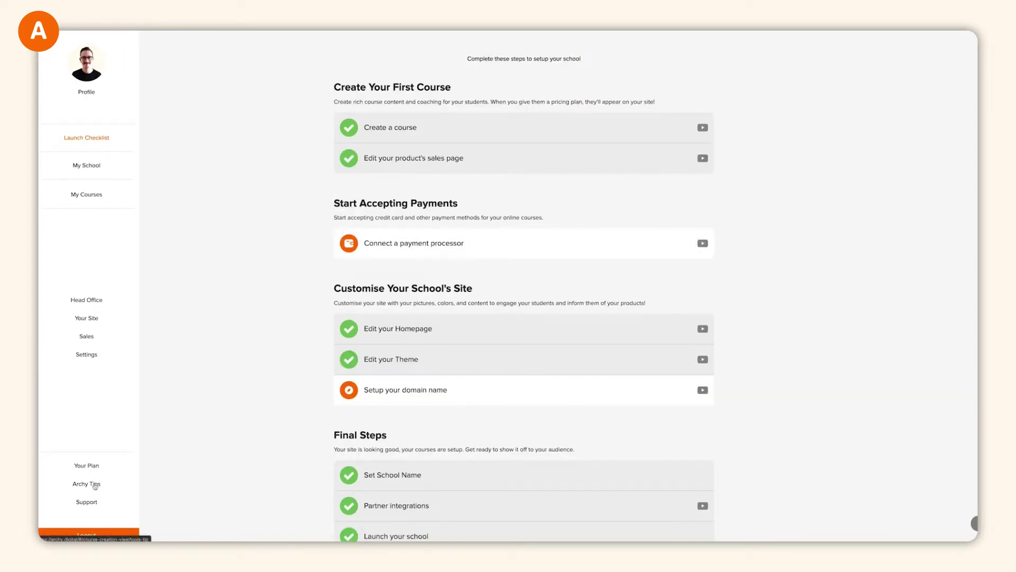
left_click(96, 484)
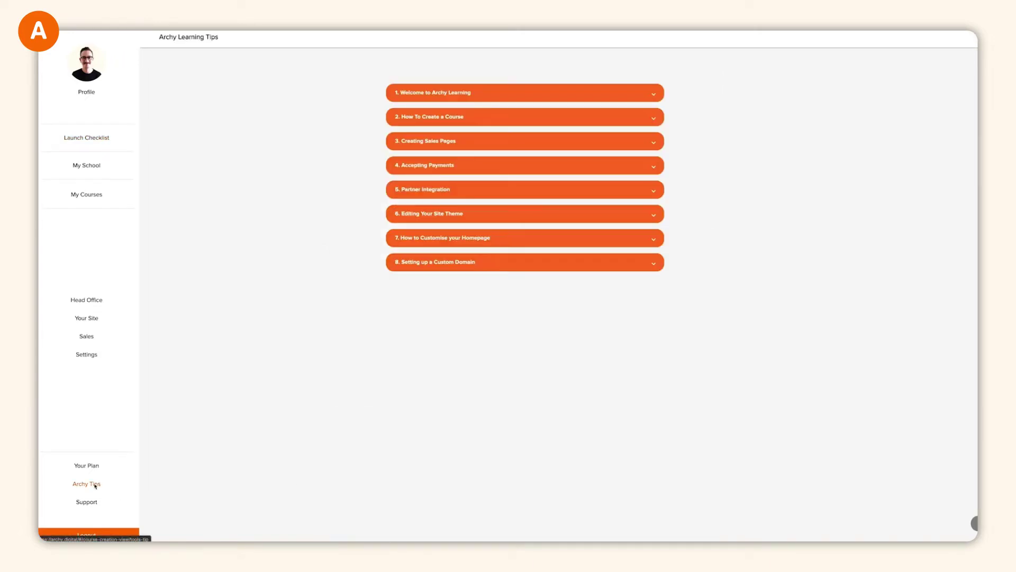
left_click(655, 94)
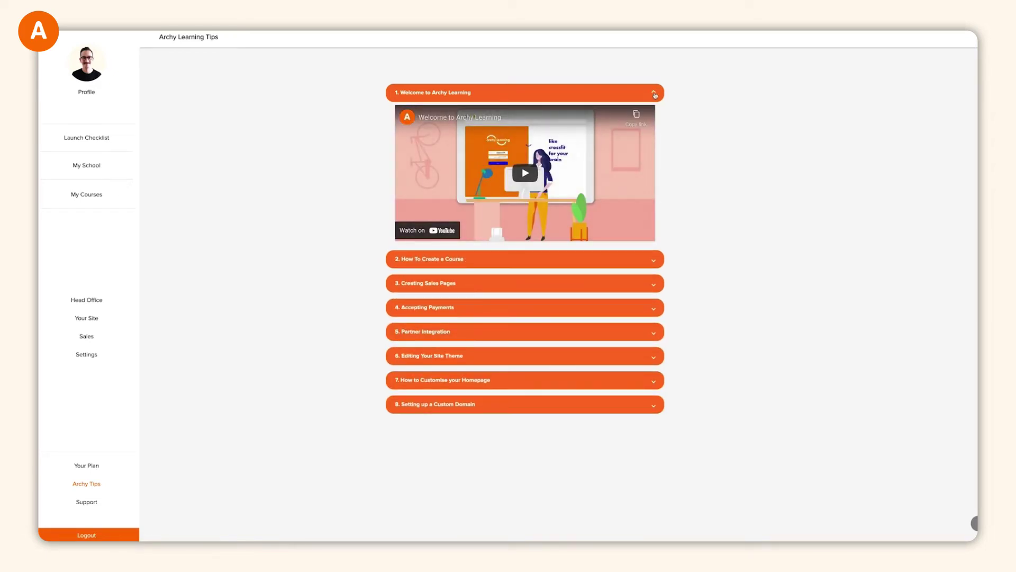
left_click(655, 94)
left_click(653, 120)
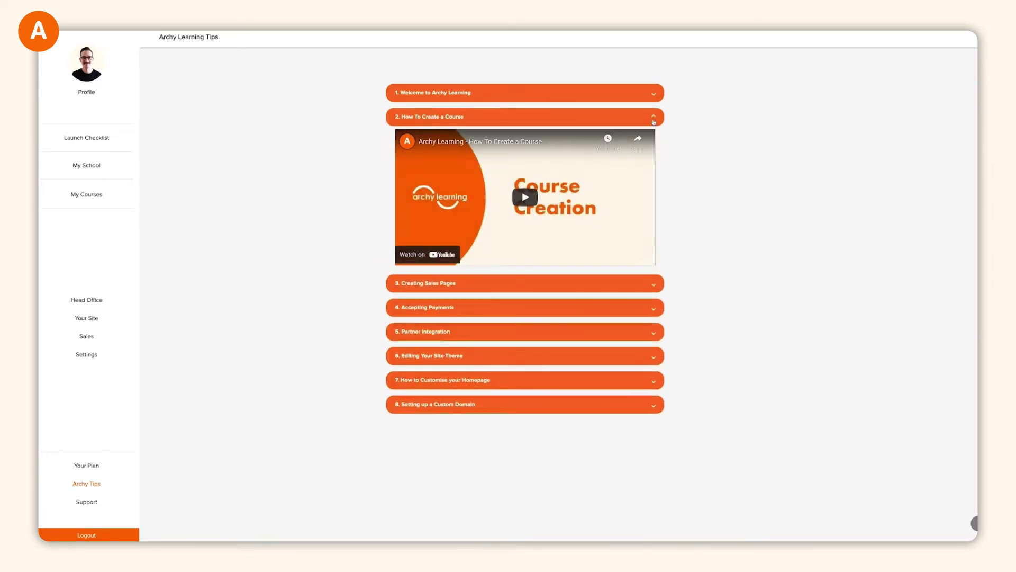
left_click(654, 121)
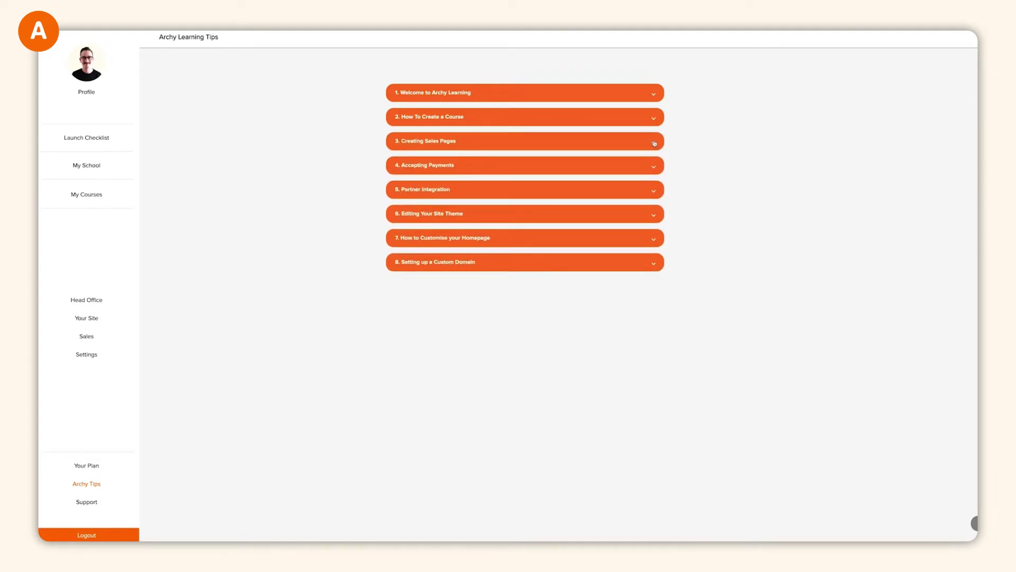
left_click(655, 144)
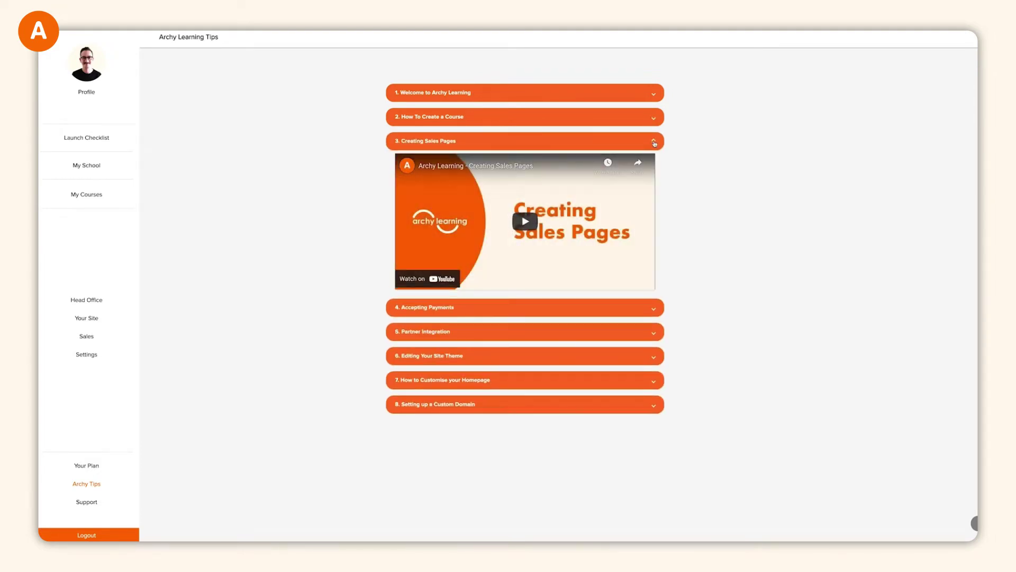
left_click(654, 144)
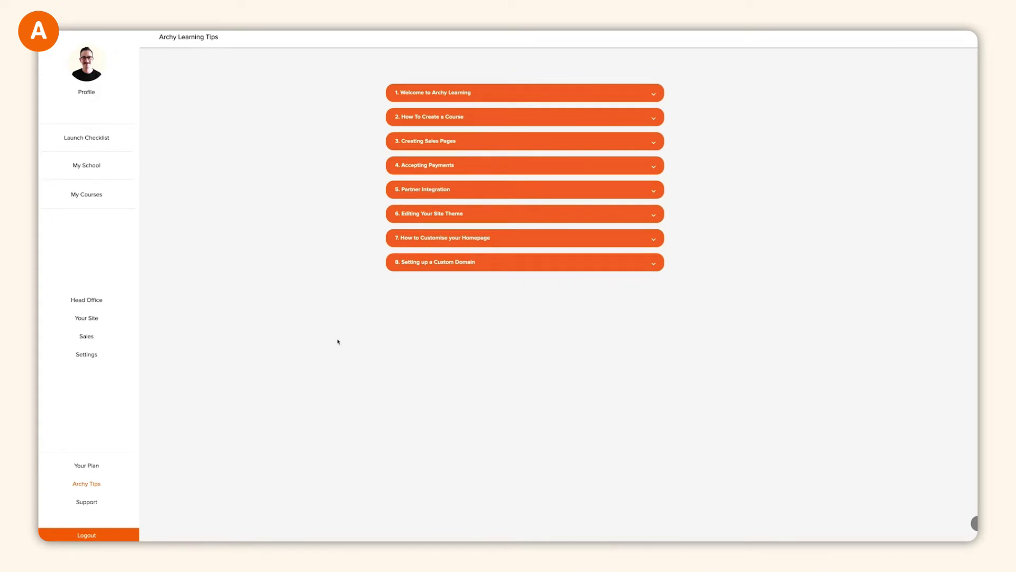
- Return to the Launch Checklist from the sidebar
left_click(106, 142)
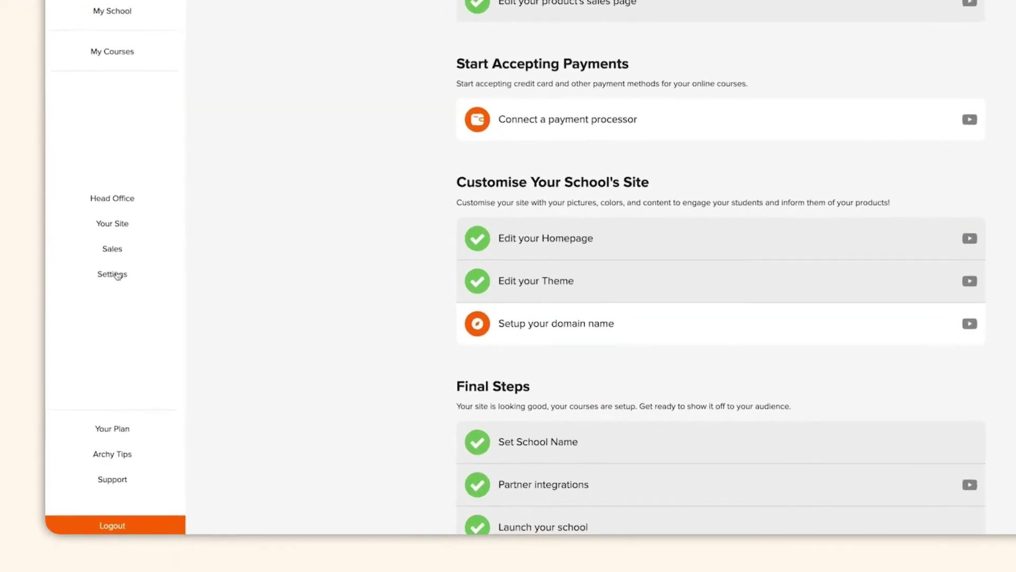
- Fill in the school's street address, phone number and post code in General settings, then open Profile
left_click(89, 355)
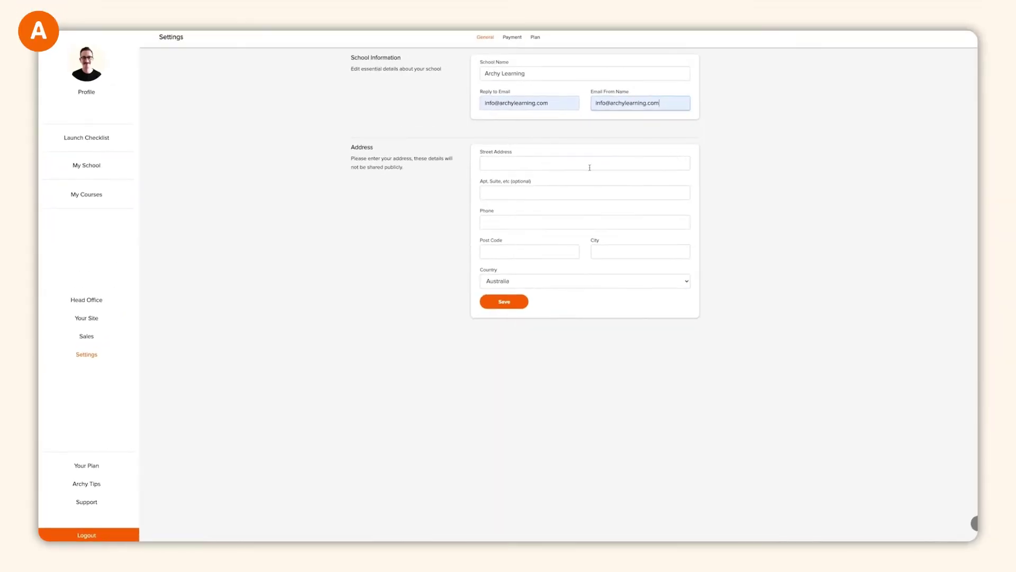
left_click(590, 163)
left_click(585, 222)
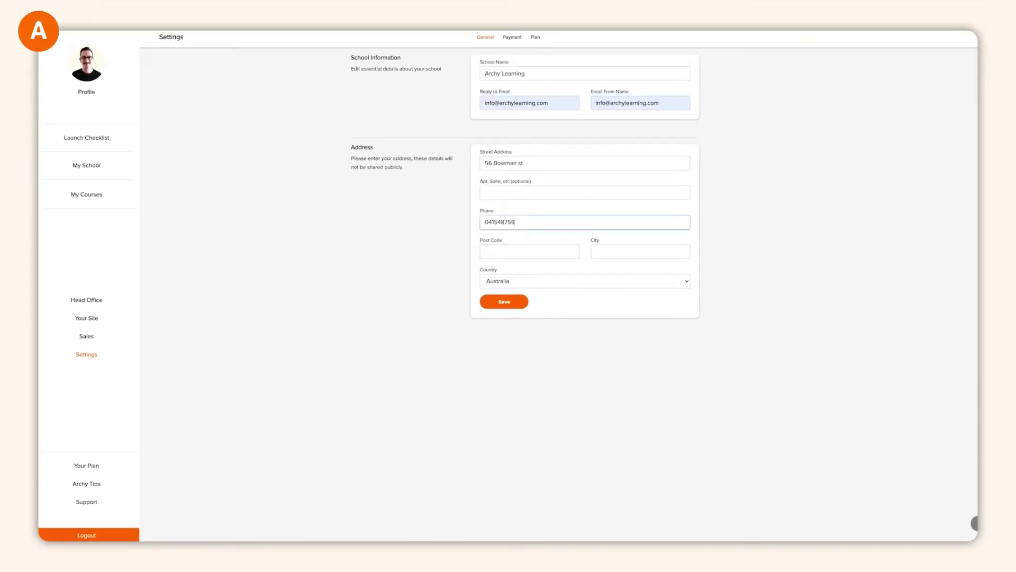
left_click(529, 252)
type("200")
left_click(498, 273)
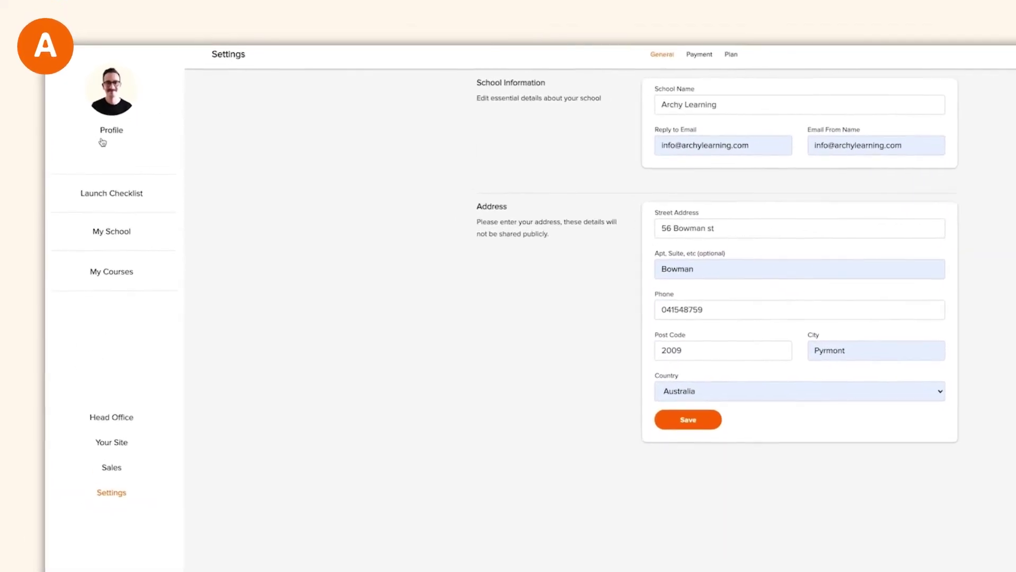
left_click(110, 133)
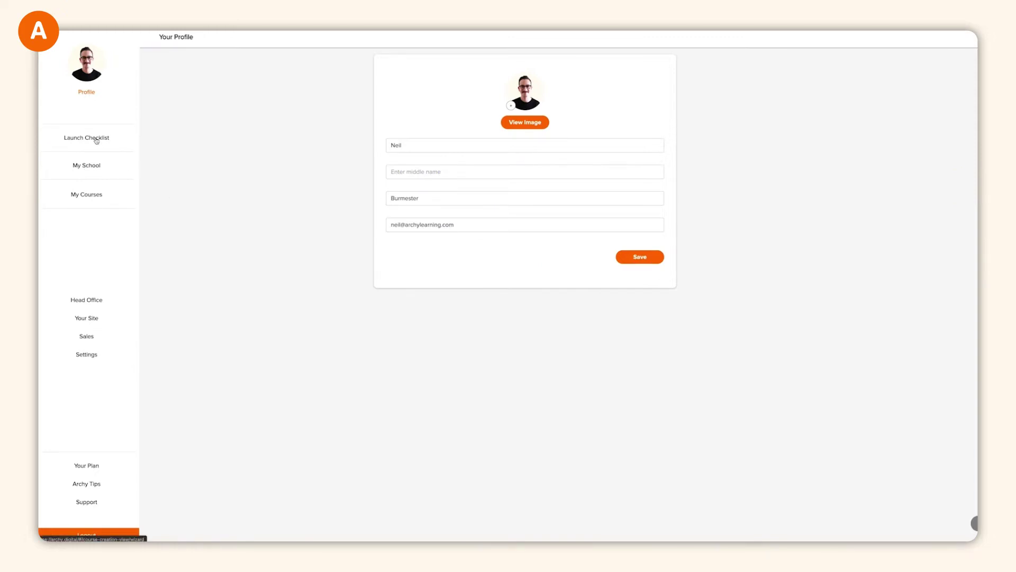
- Create a new course named 'My first course' with its summary and overview text
left_click(89, 199)
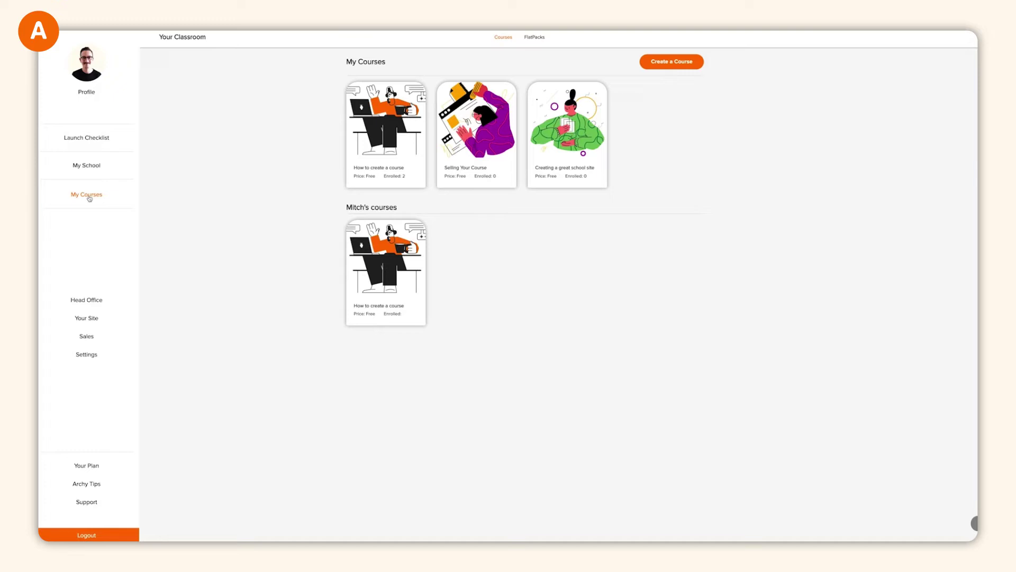
left_click(675, 63)
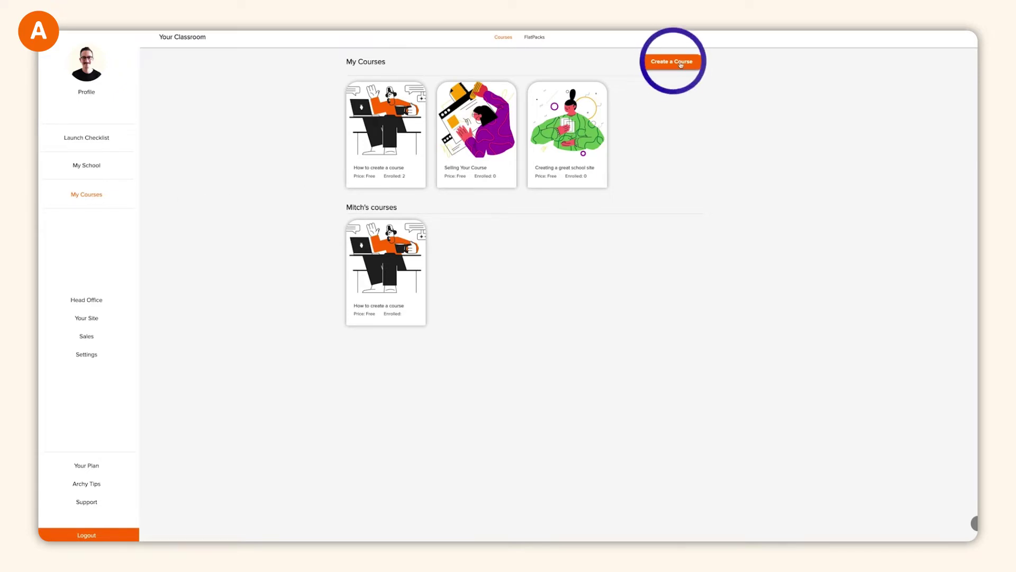
left_click(497, 117)
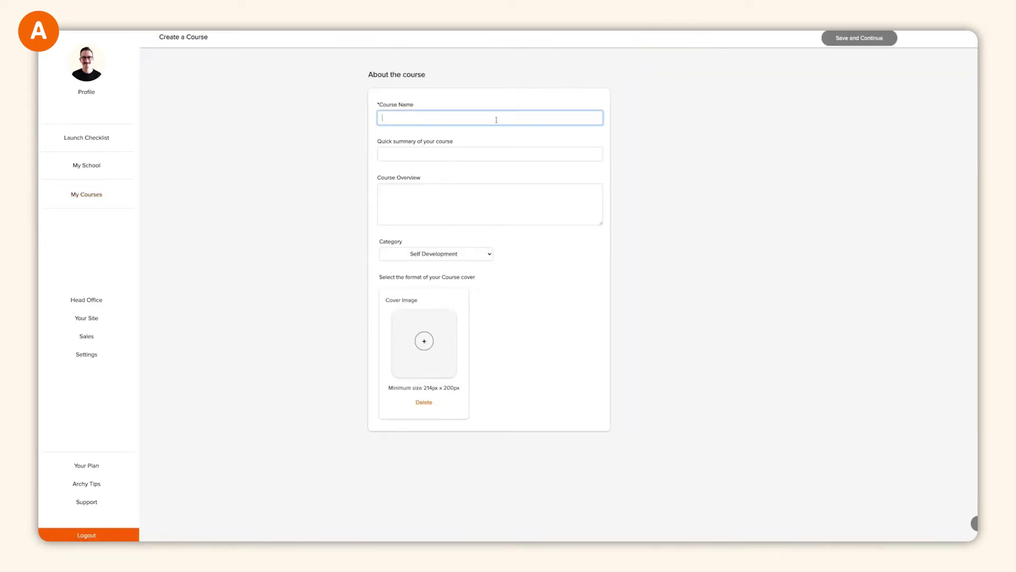
type("My first course")
key("Tab")
type("Creating your first course is easy")
key("Tab")
type("In this quick course, you will learn everything you need to know to create your first course.")
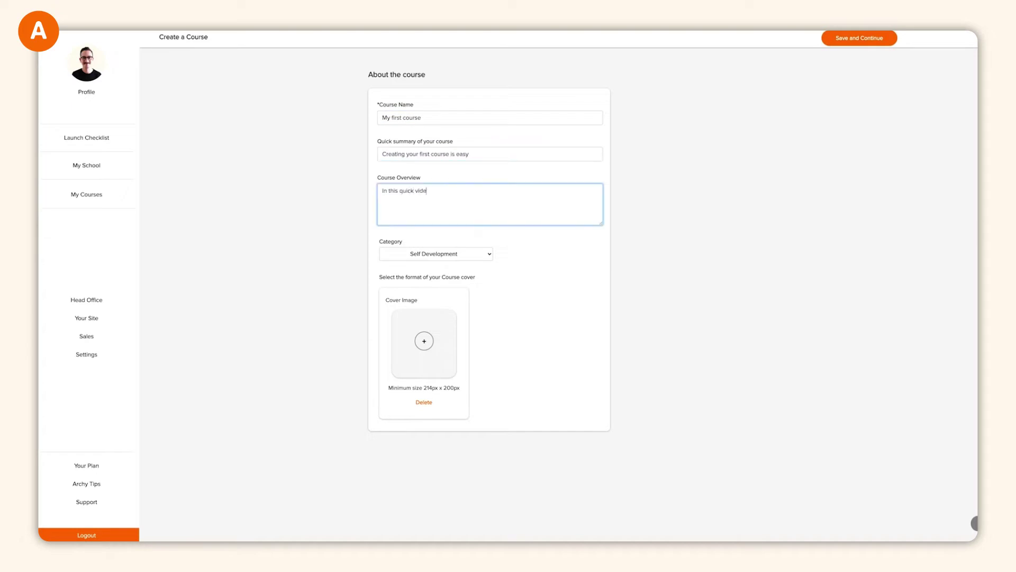
- Add the class 'Class one - whats your great idea?' with a lesson containing image and text
left_click(454, 323)
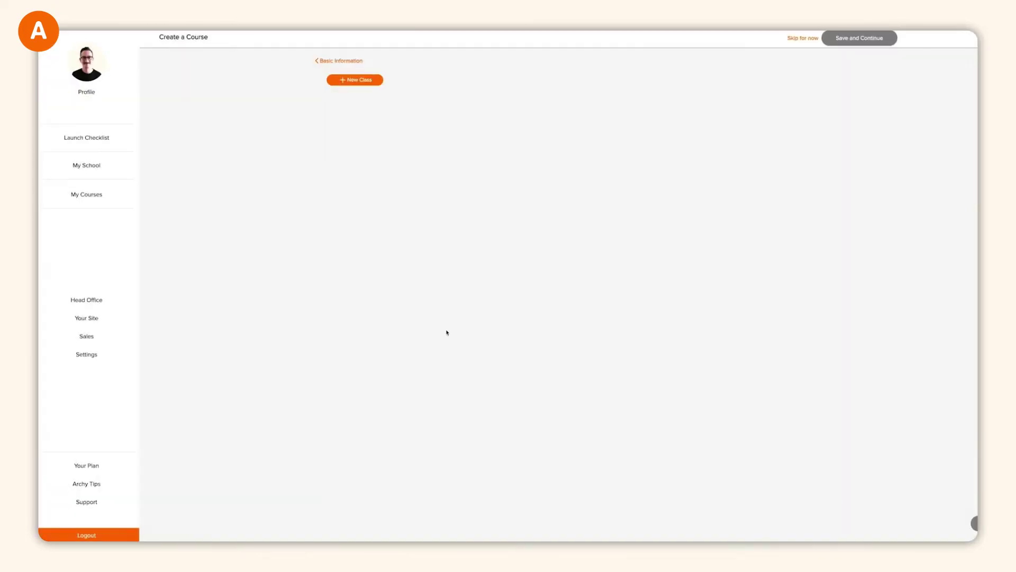
type("Class one - whats your great idea?")
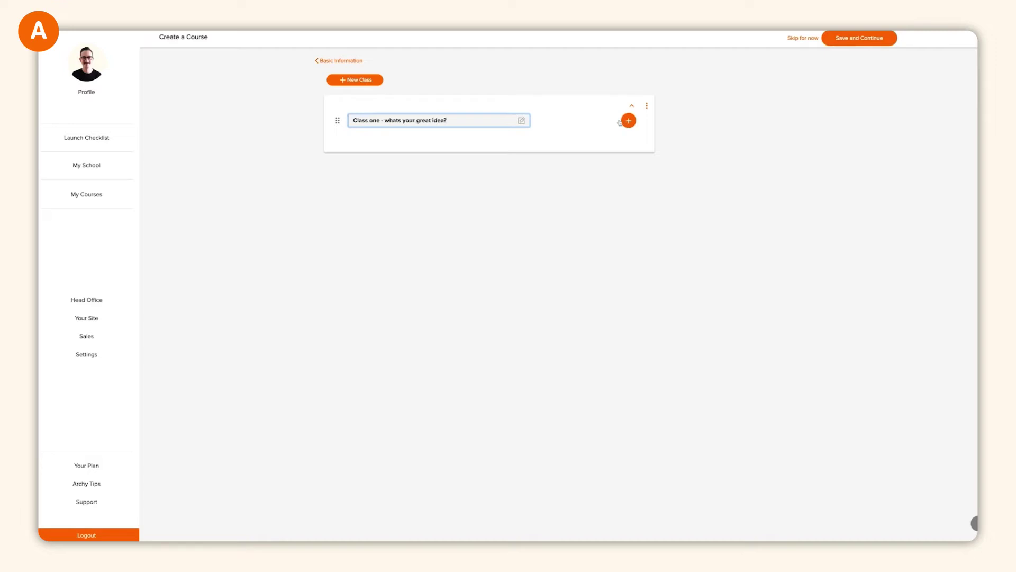
left_click(628, 120)
left_click(470, 232)
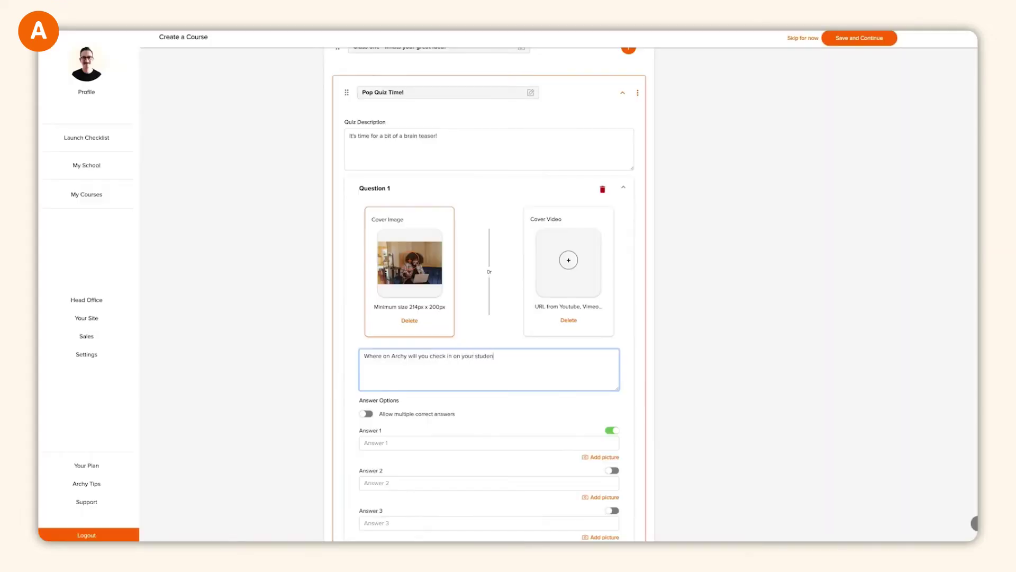
type("t progress?")
- Fill the quiz answers: Head Office, Settings, Snapshots and Your Site
scroll(489, 265, "down", 1)
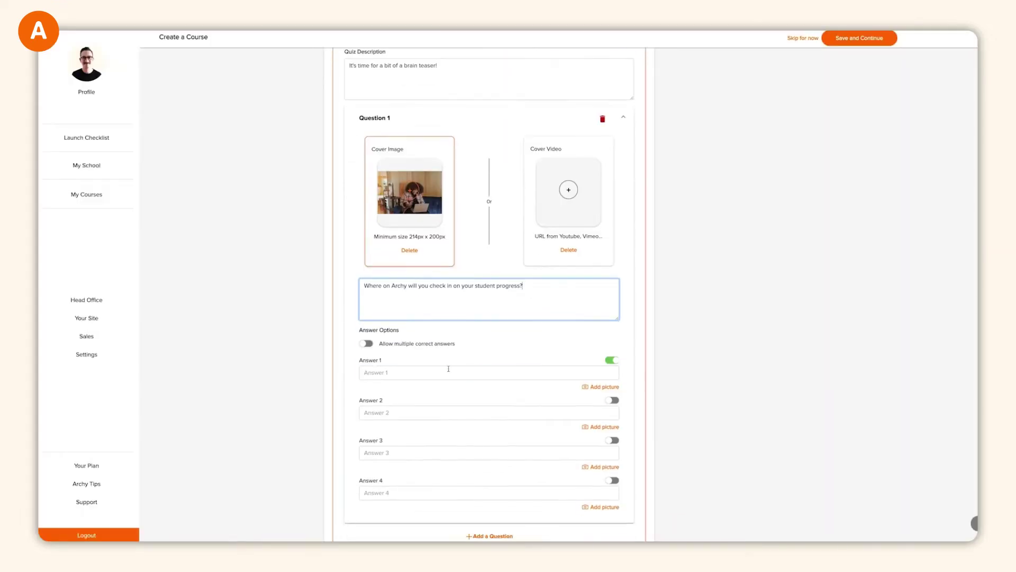
left_click(490, 372)
type("Head Office")
left_click(489, 412)
type("Settings")
left_click(489, 453)
type("Snapshots")
scroll(489, 318, "down", 1)
left_click(489, 431)
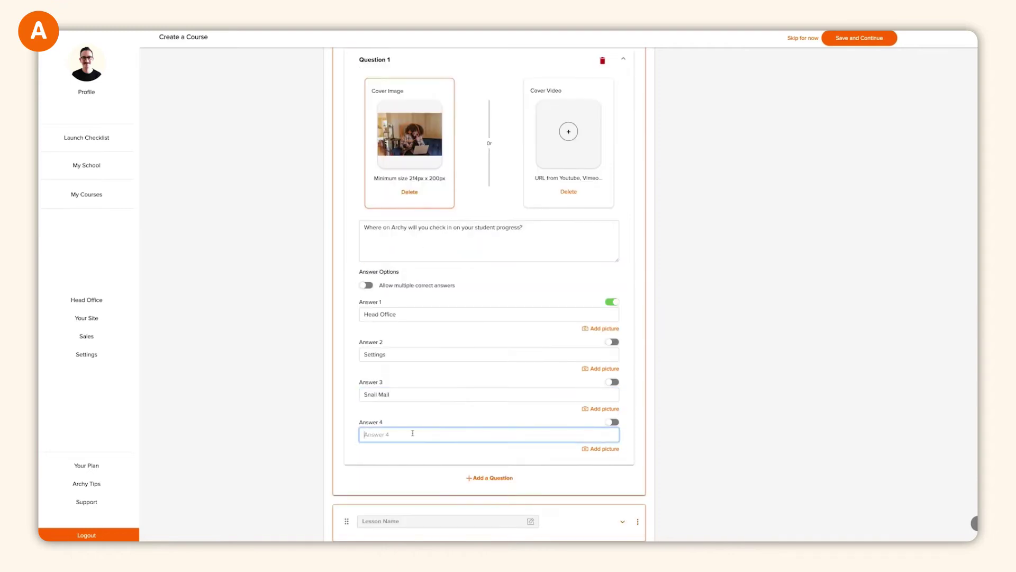
type("Your Site")
scroll(489, 264, "up", 10)
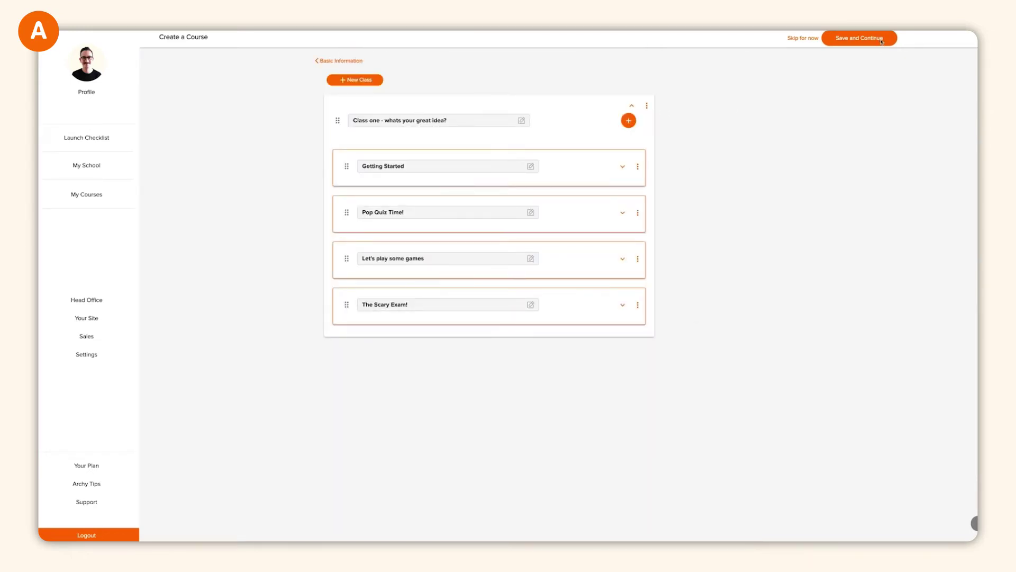
- Save the curriculum and open the course sales page for editing
left_click(860, 38)
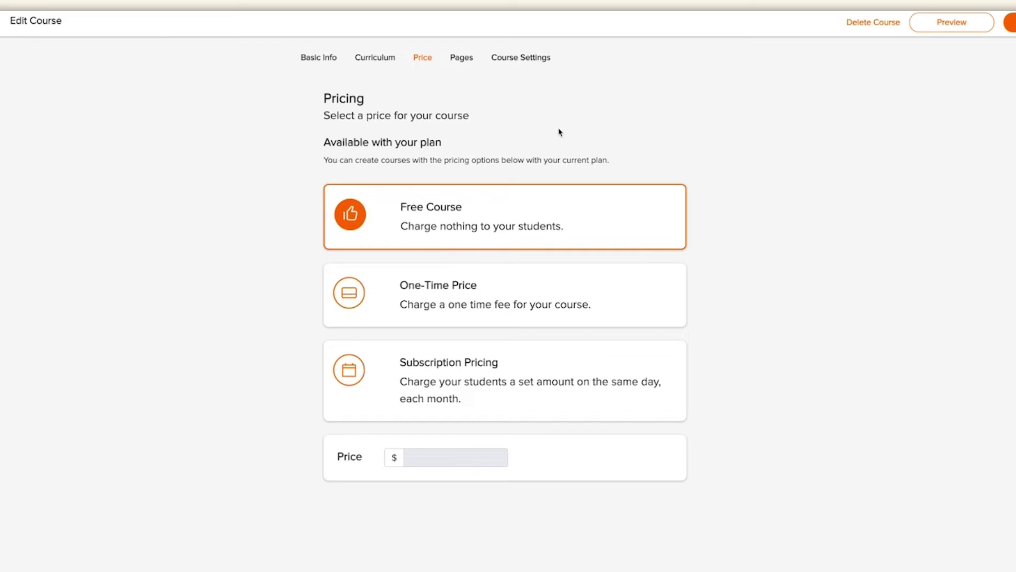
left_click(463, 59)
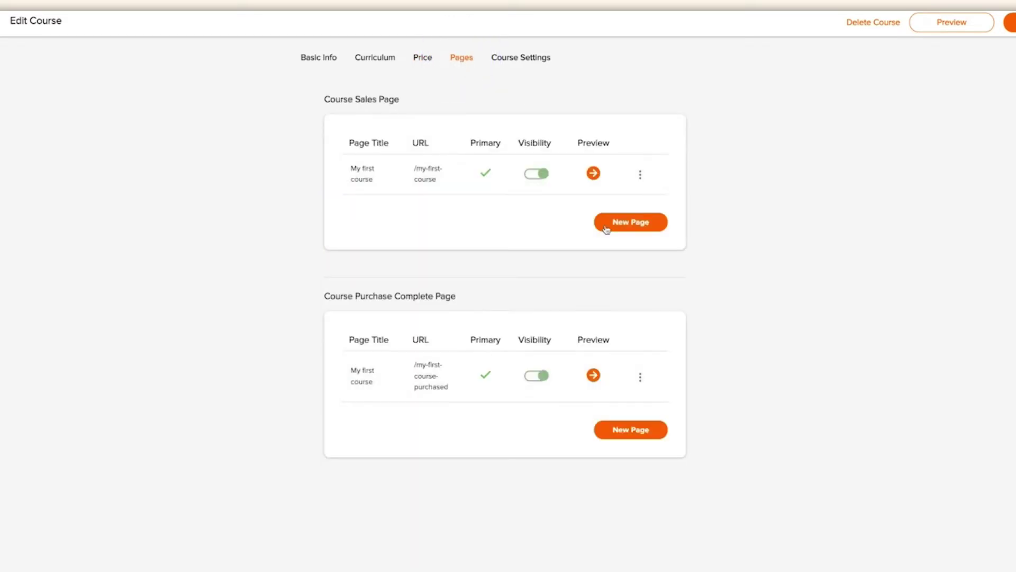
left_click(641, 174)
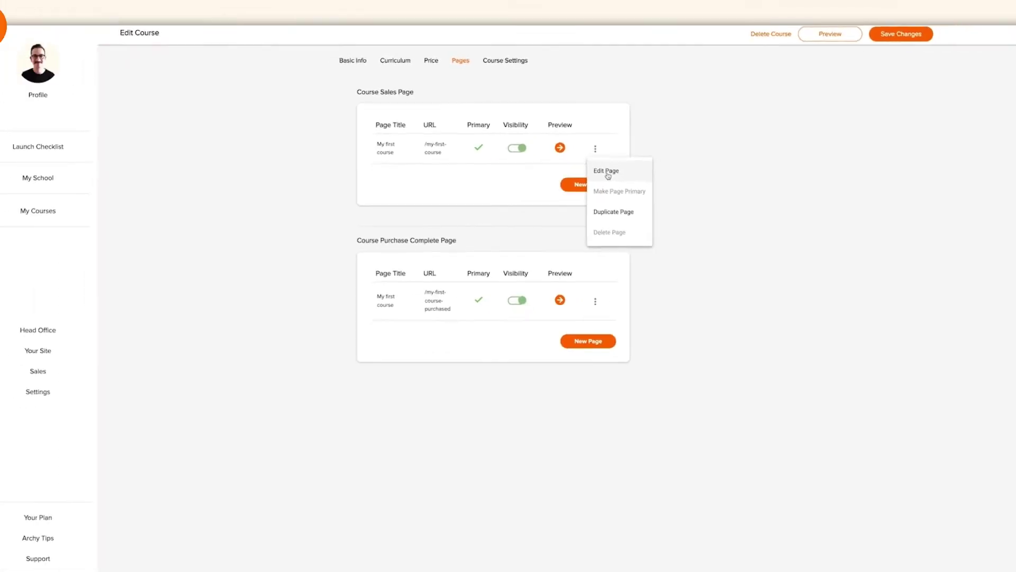
left_click(653, 207)
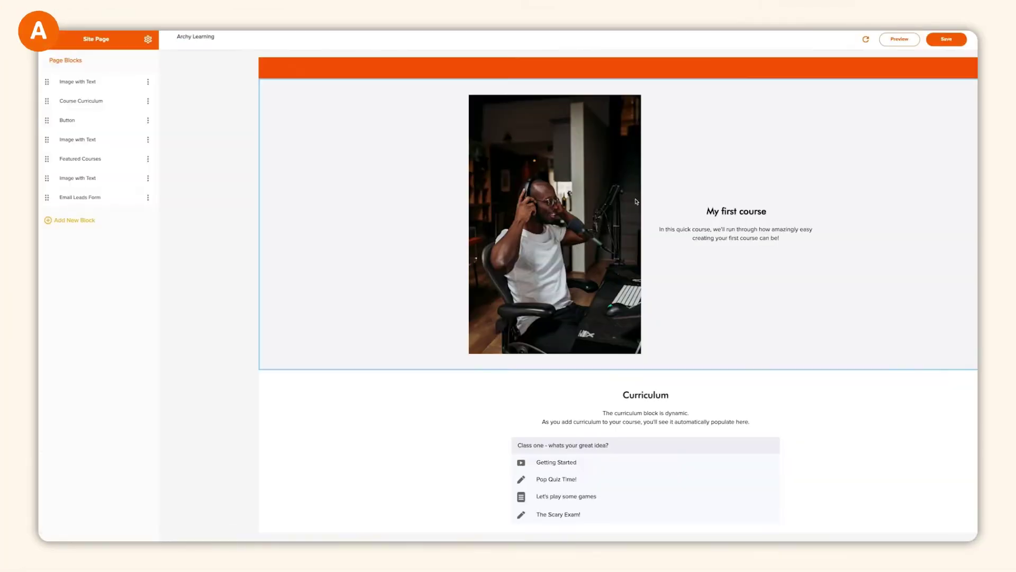
scroll(551, 288, "down", 8)
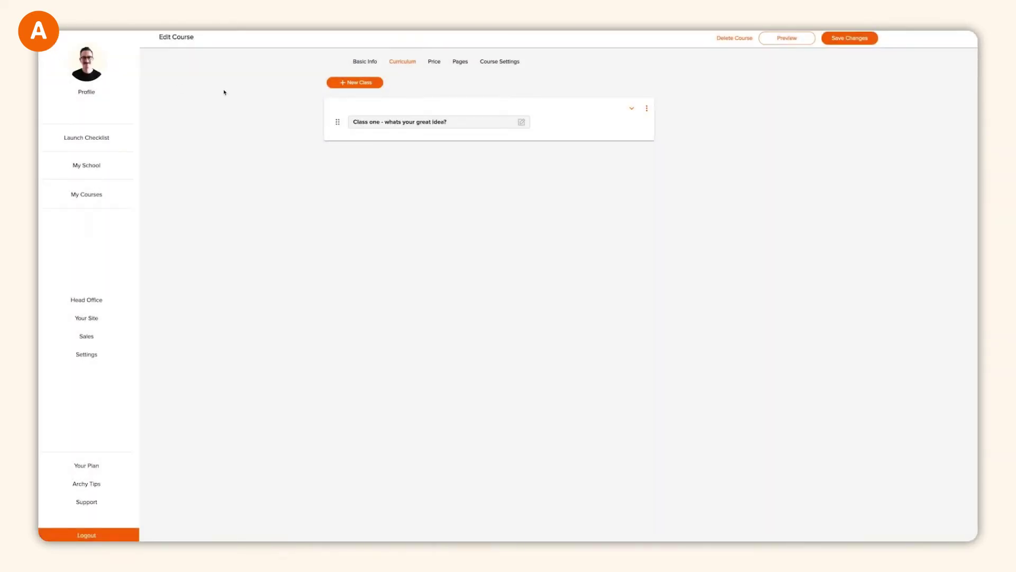
- Open the purchase-complete page in the editor and look it over
left_click(461, 62)
left_click(580, 275)
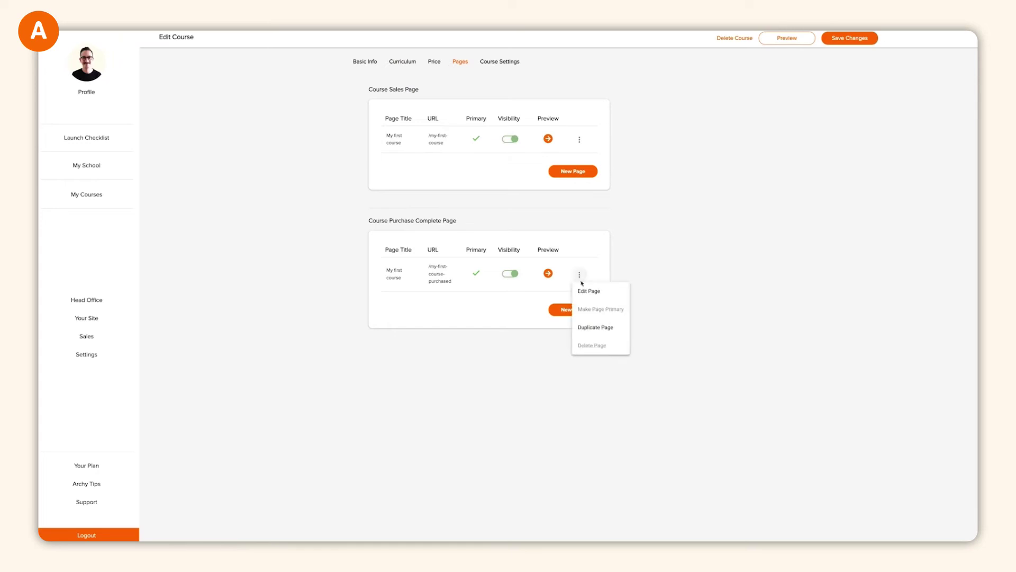
left_click(587, 290)
scroll(591, 295, "down", 3)
scroll(591, 296, "up", 2)
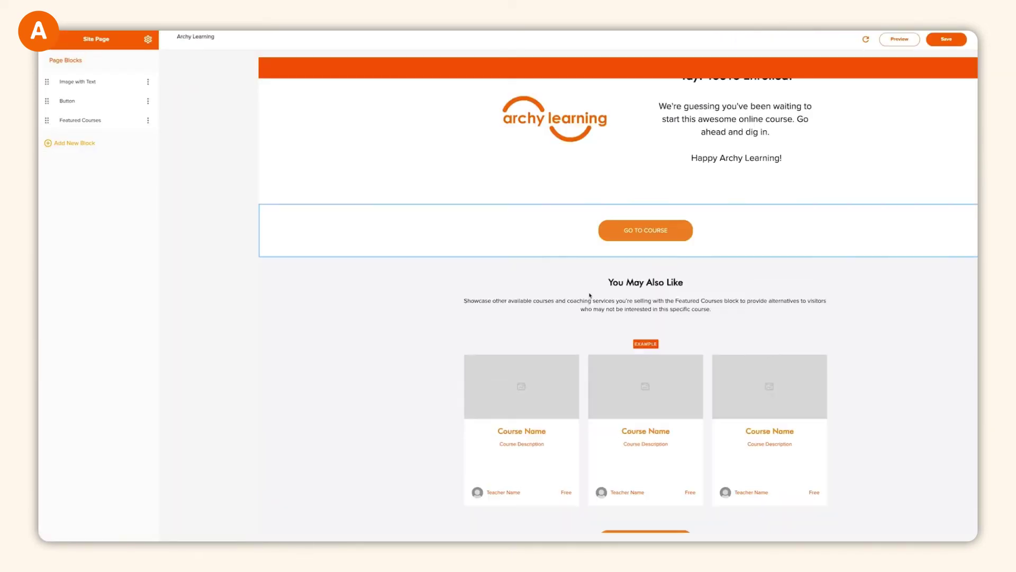
scroll(590, 296, "up", 1)
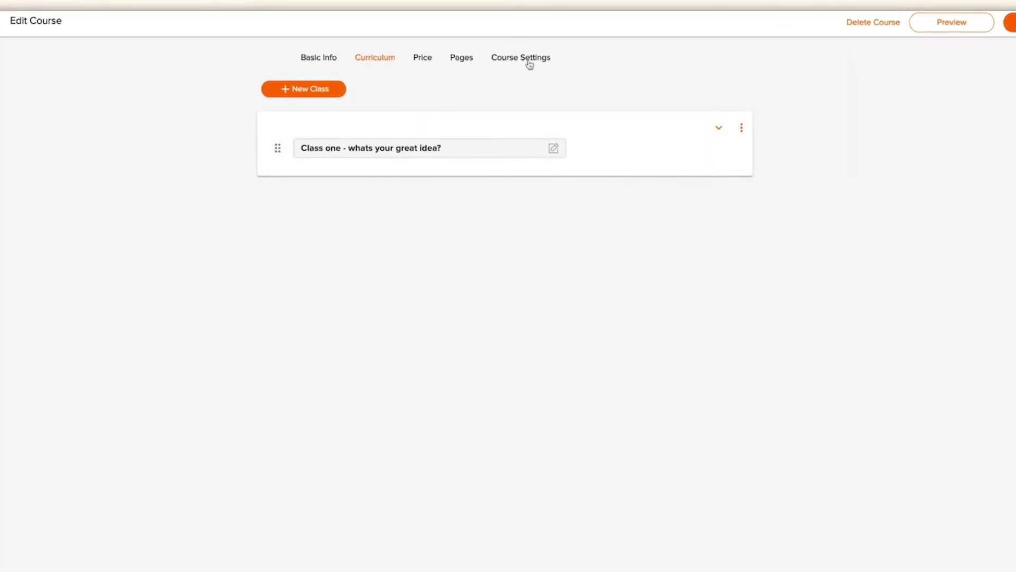
- In Course Settings, toggle Accredible certificates on and back off, then return to My Courses
left_click(529, 62)
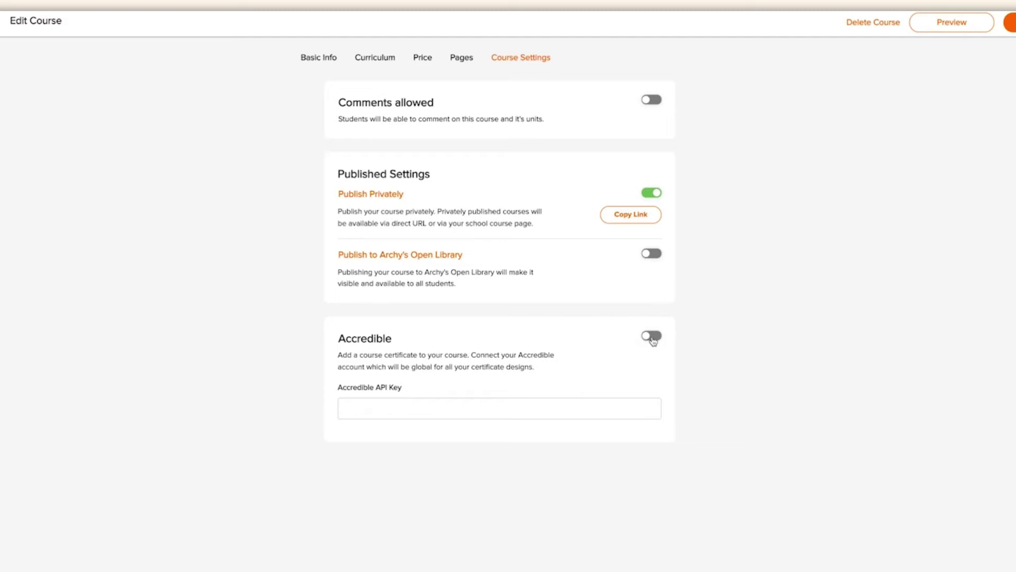
left_click(653, 338)
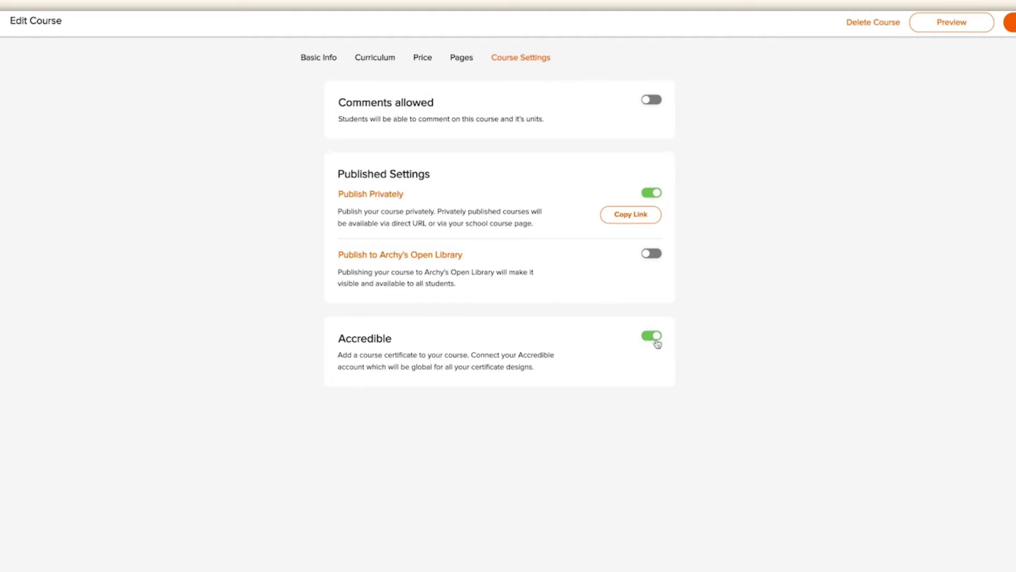
left_click(651, 341)
left_click(652, 339)
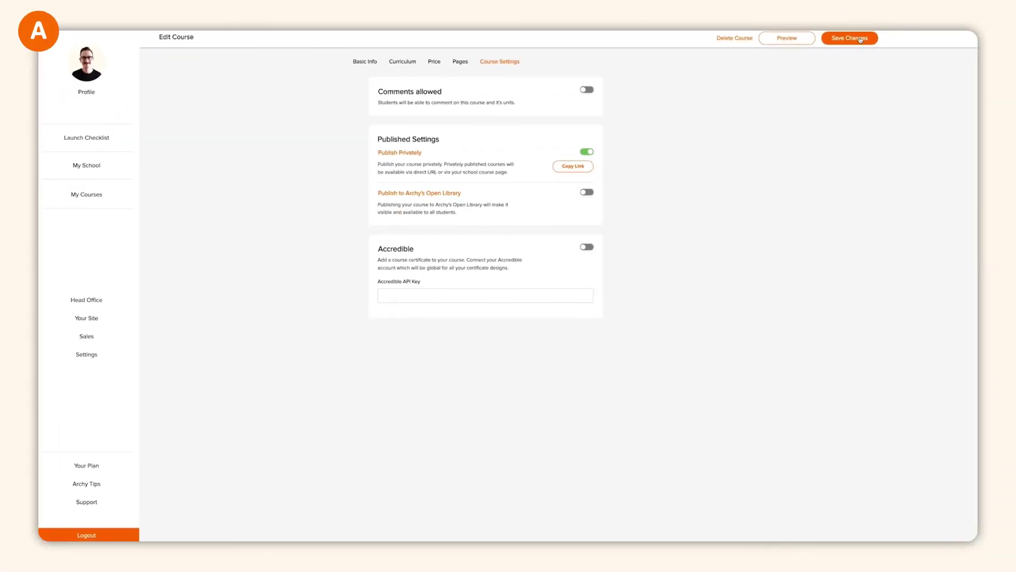
left_click(849, 38)
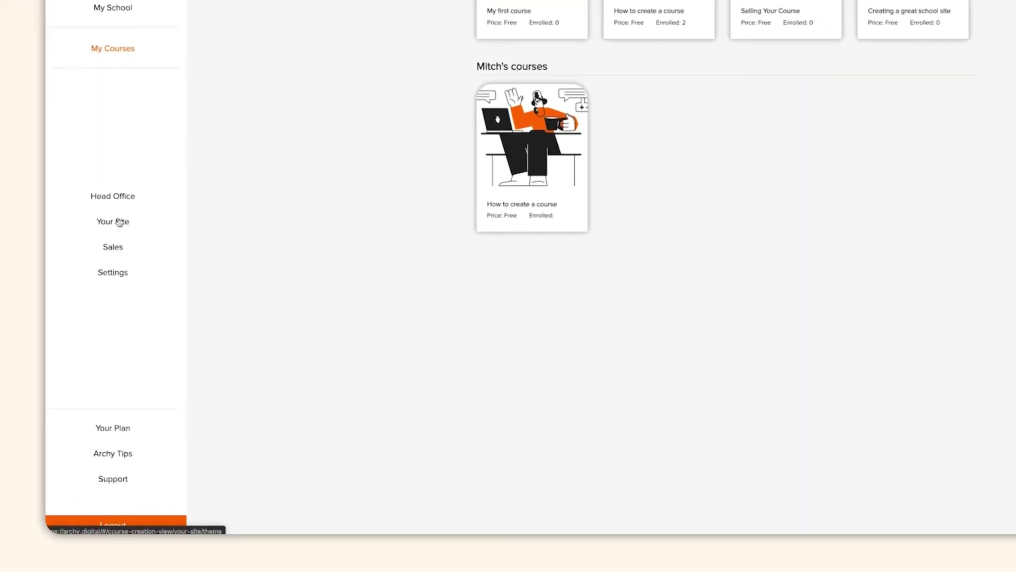
- In Your Site theme settings, check the Headings font and keep the heading size at 24px
left_click(120, 222)
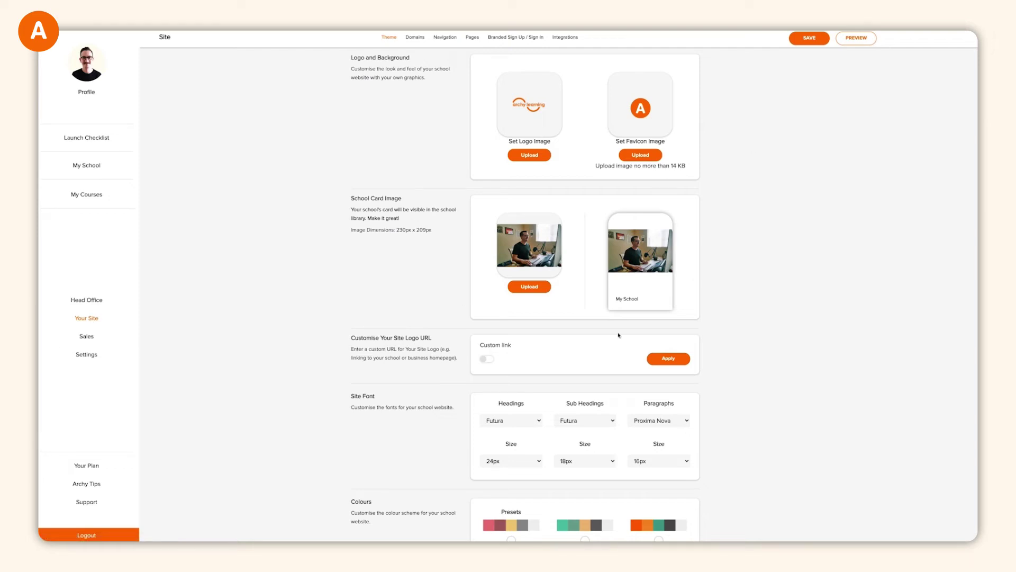
scroll(619, 335, "down", 2)
left_click(511, 372)
left_click(529, 392)
left_click(521, 413)
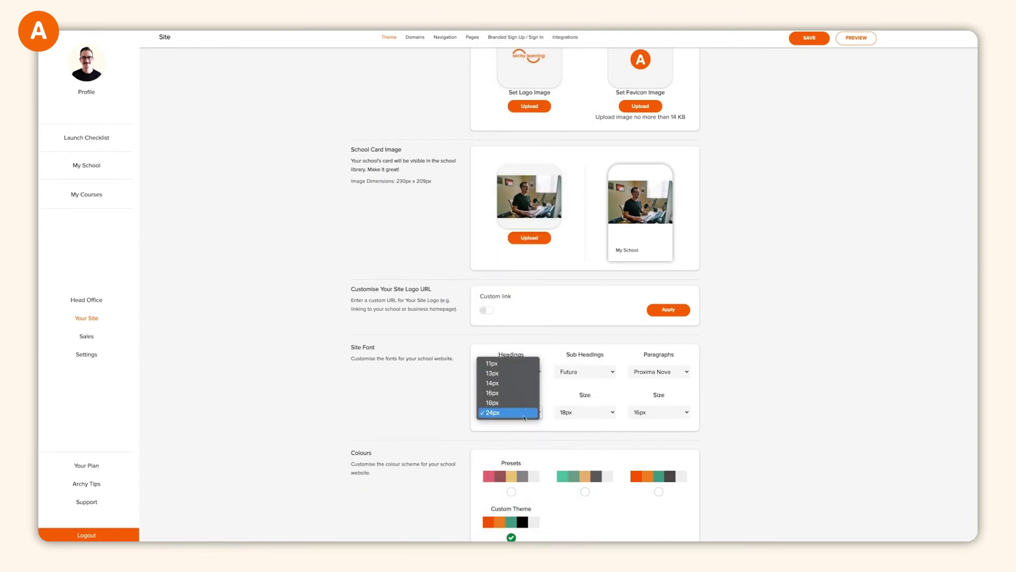
left_click(523, 413)
scroll(458, 417, "down", 1)
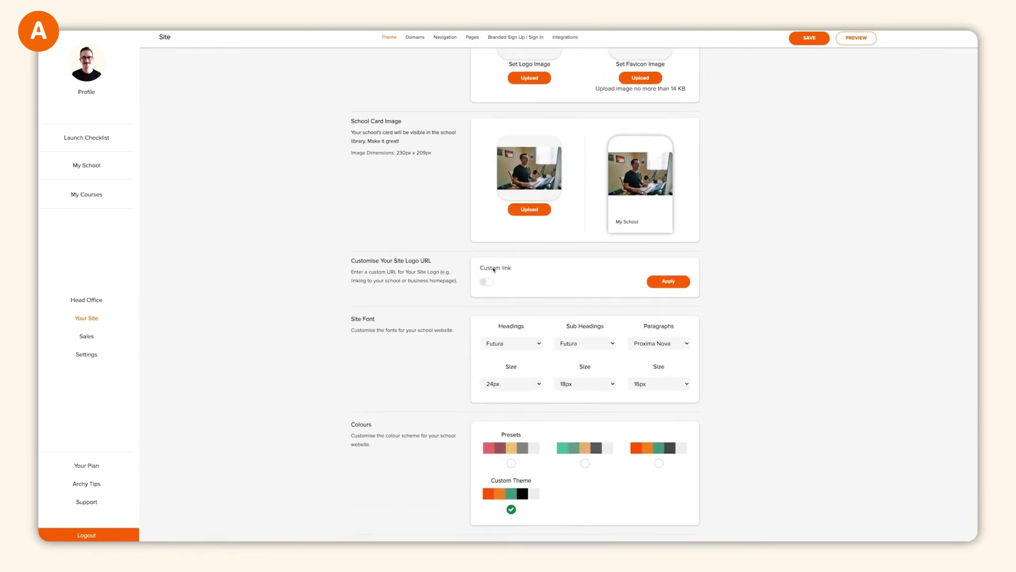
scroll(476, 212, "up", 3)
- Switch to Custom URL Setup and enter academy.archylearning.com as the domain
left_click(421, 39)
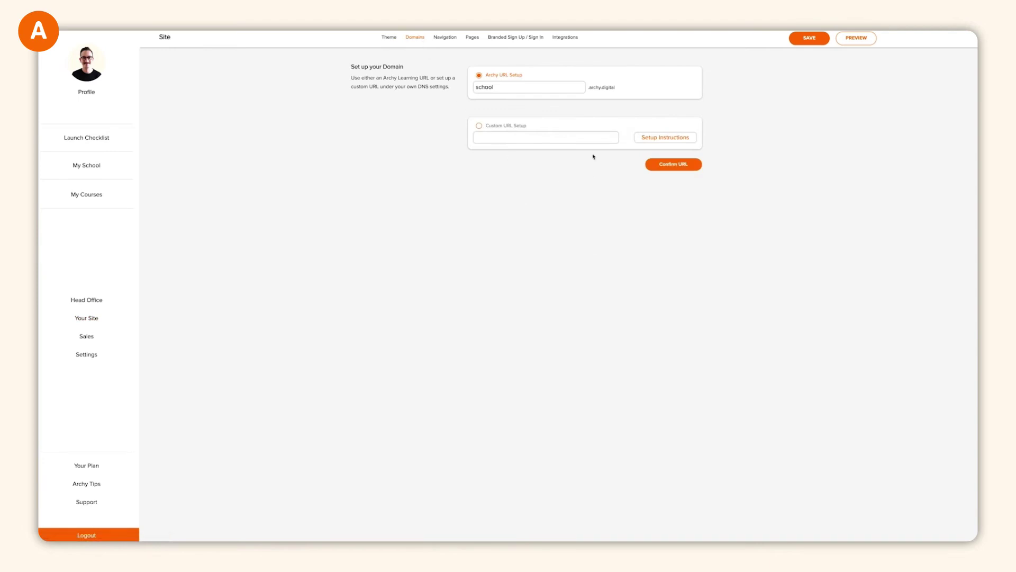
left_click(479, 125)
left_click(500, 139)
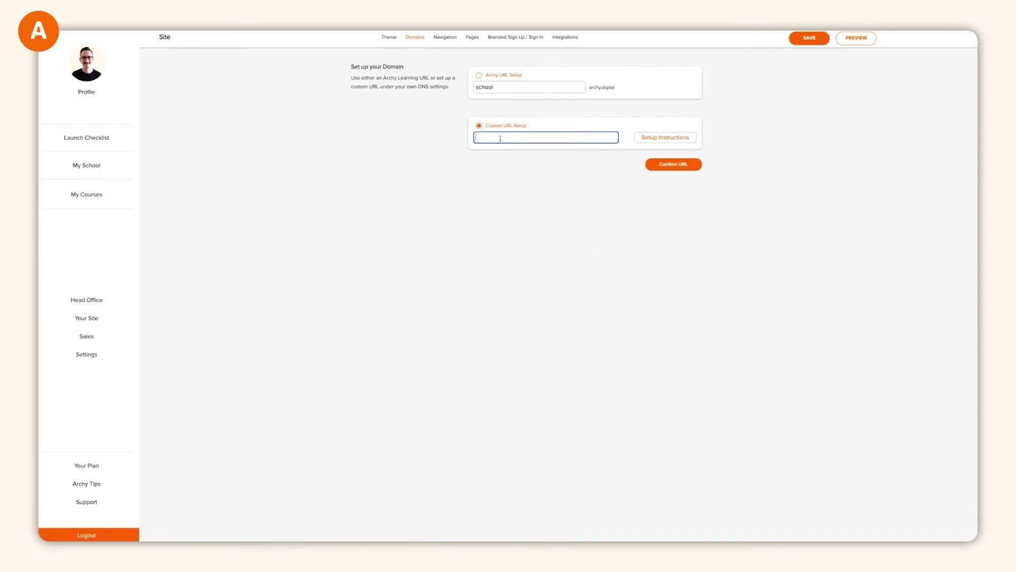
type("academy.archylearning.com")
key("shift+Tab")
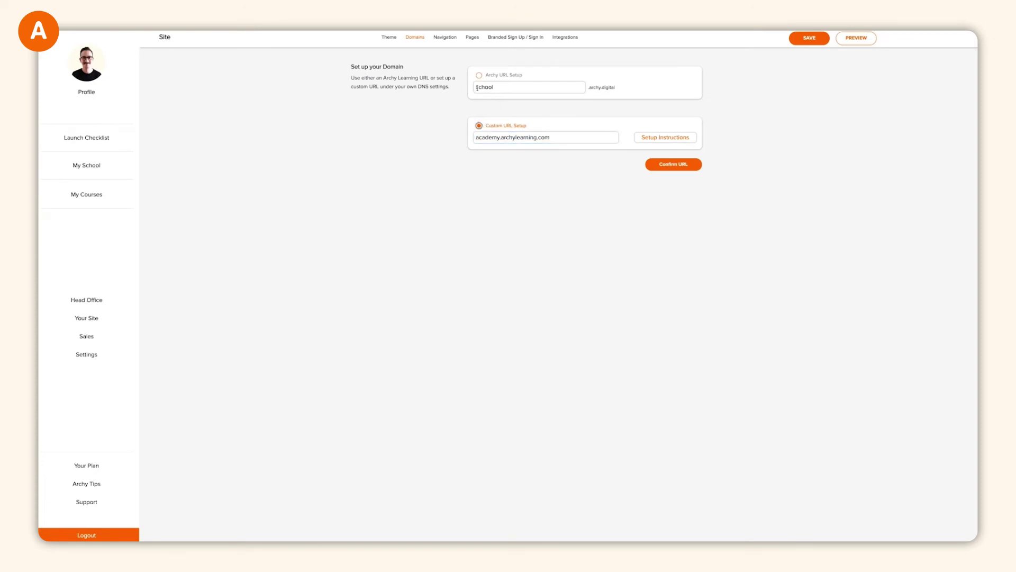
key("Up")
- Open Navigation, begin adding a navigation bar link, then show the site's pages list
left_click(445, 37)
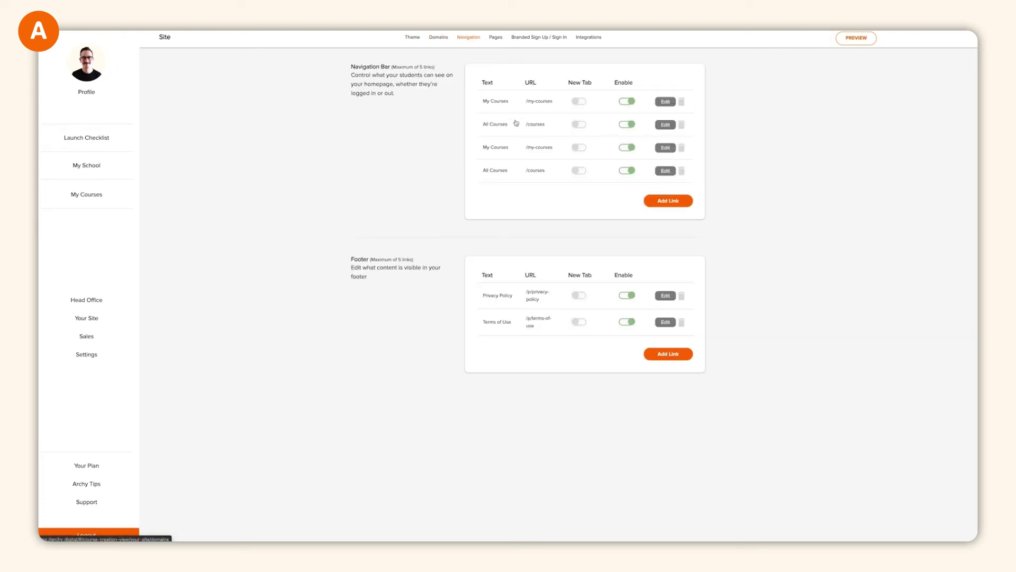
left_click(680, 202)
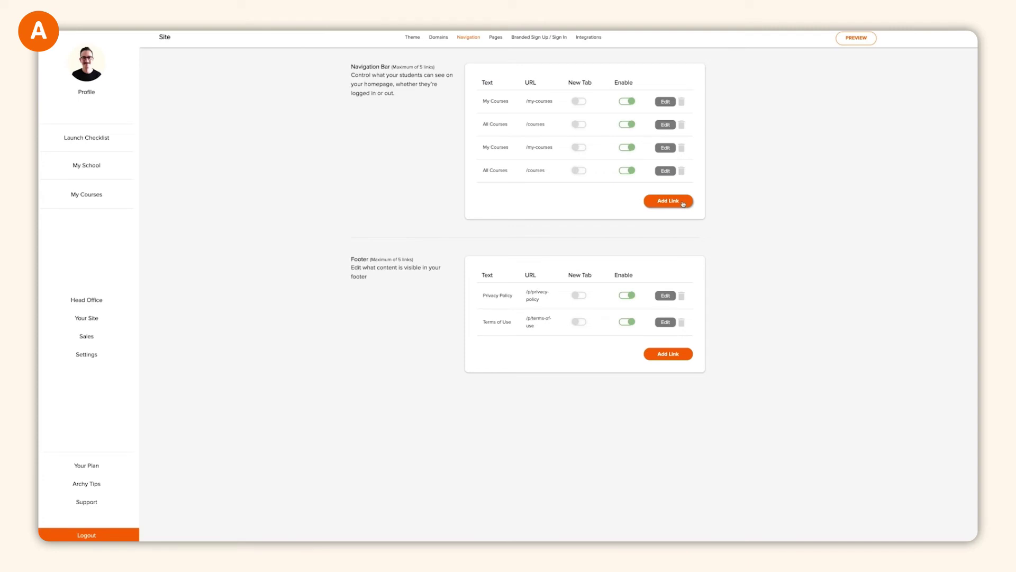
left_click(494, 38)
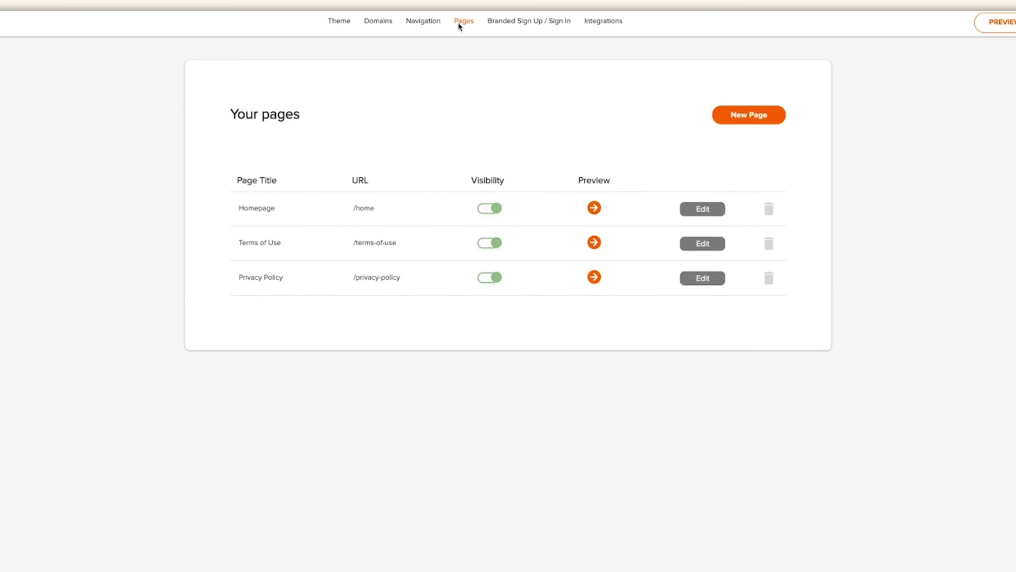
- Edit the Homepage and move the Email Leads Form block up to sit right after Banner
left_click(686, 214)
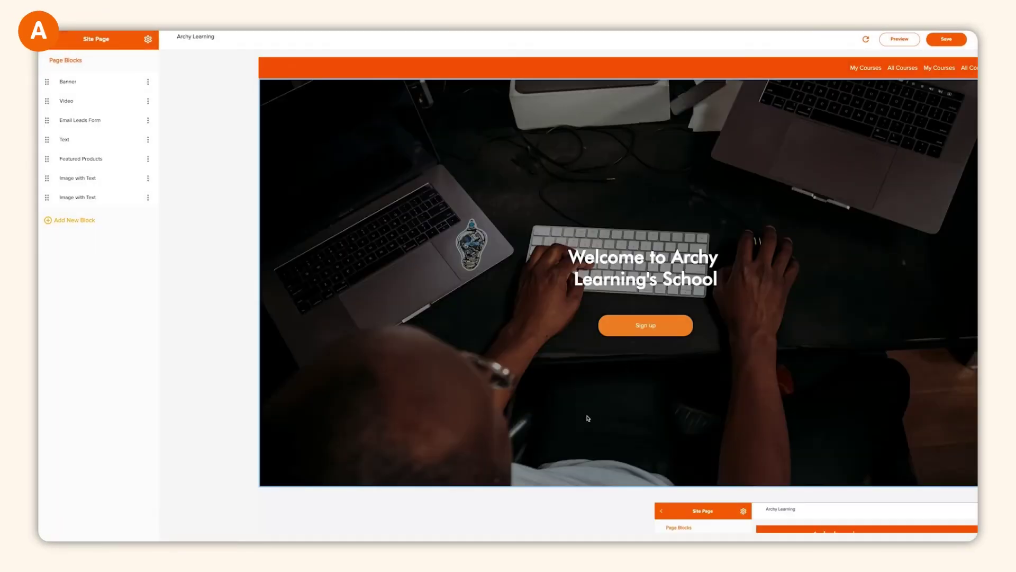
scroll(582, 421, "down", 3)
scroll(578, 421, "down", 10)
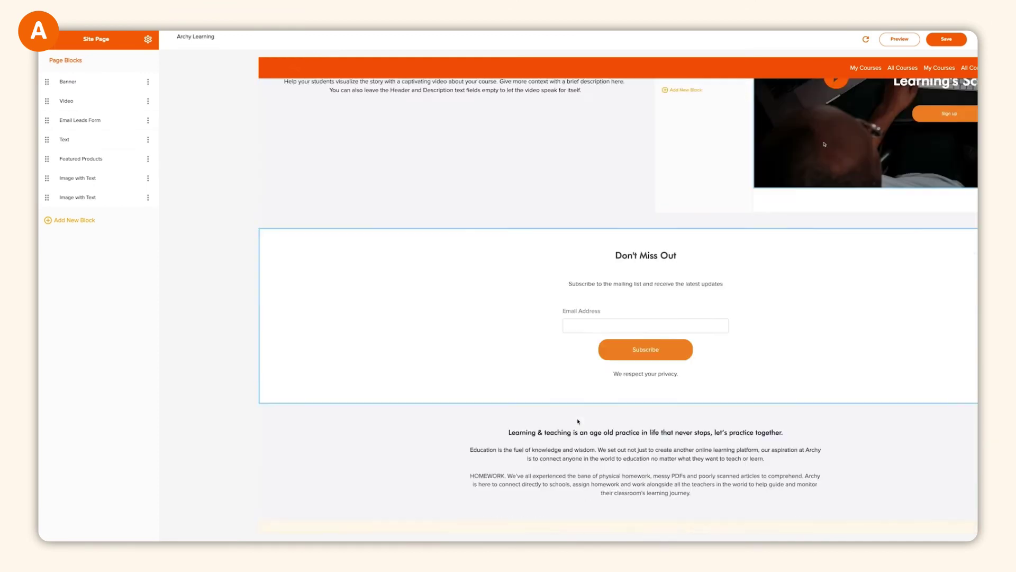
scroll(578, 419, "up", 6)
scroll(577, 419, "up", 7)
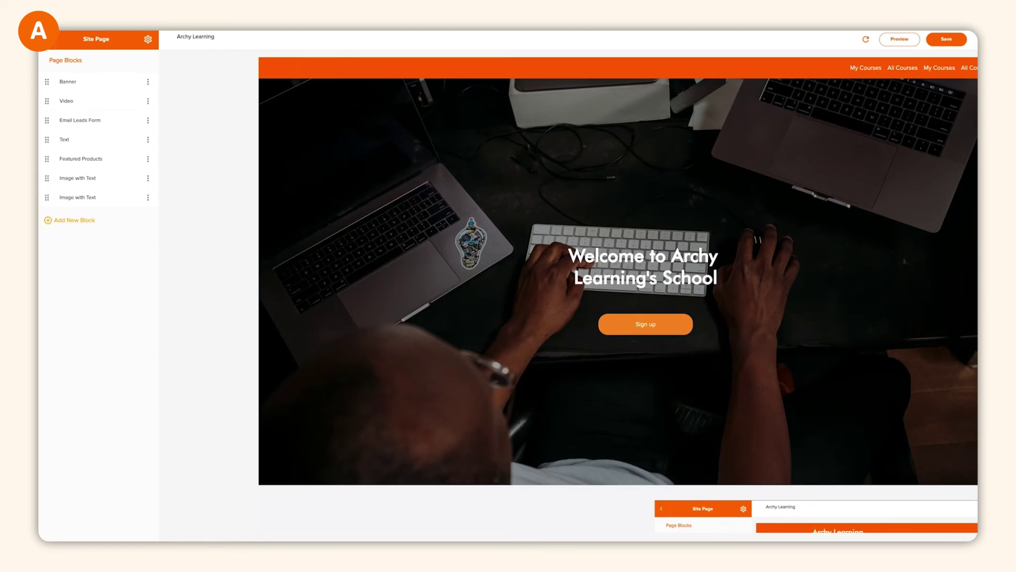
key("ctrl+plus")
key("ctrl+minus")
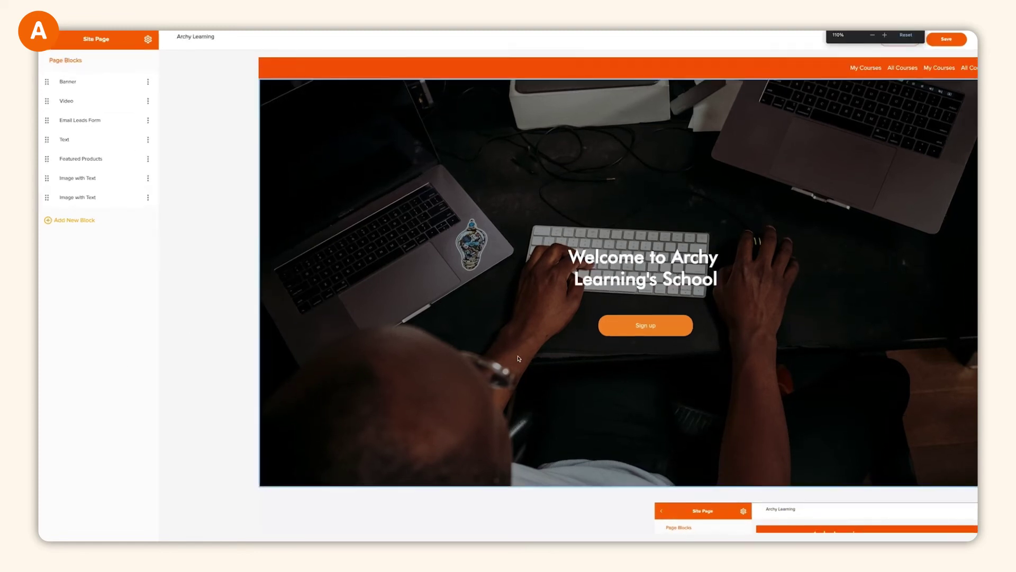
key("ctrl+plus")
key("ctrl+plus")
key("ctrl+plus")
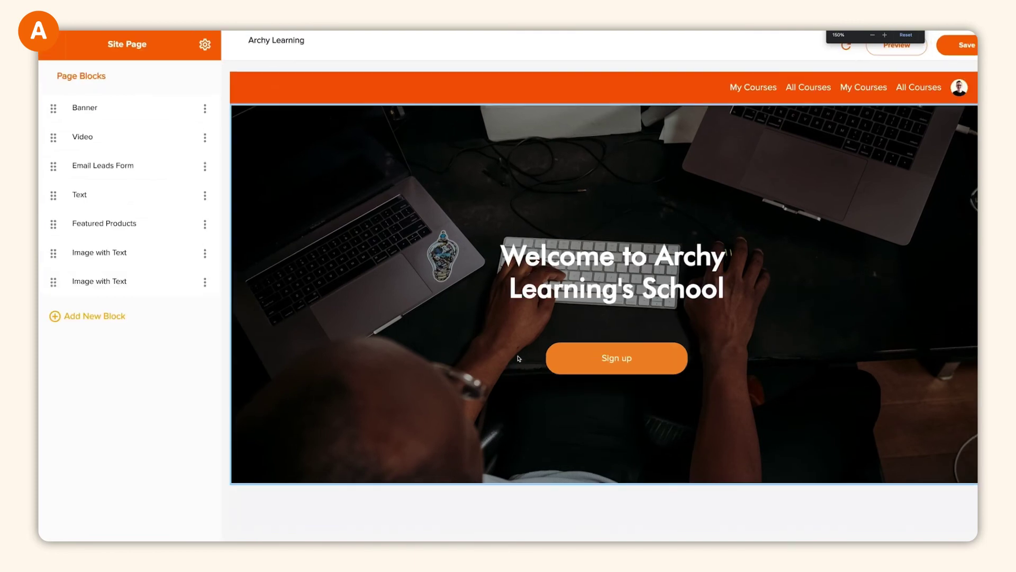
key("ctrl+minus")
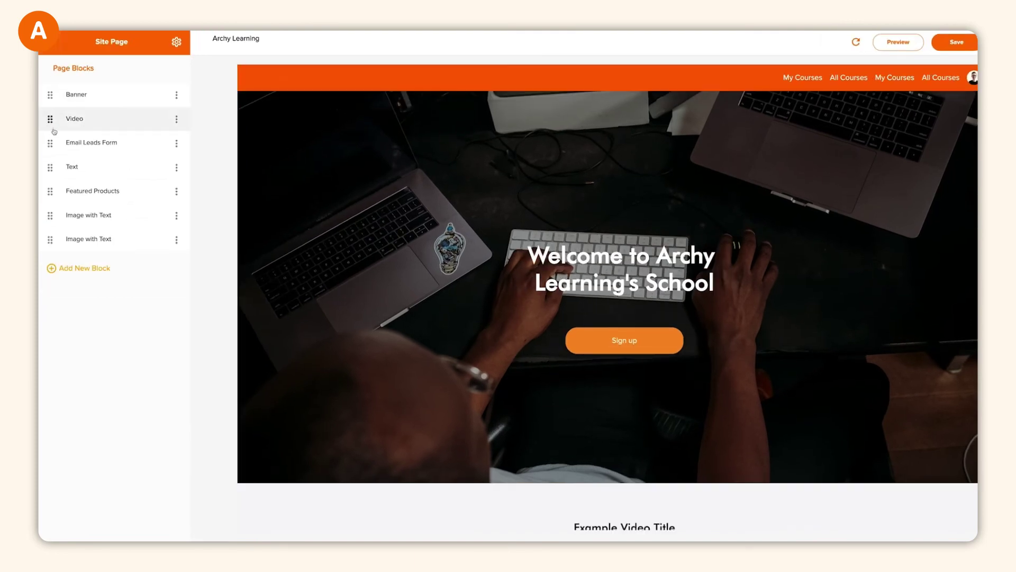
left_click_drag(51, 143, 51, 119)
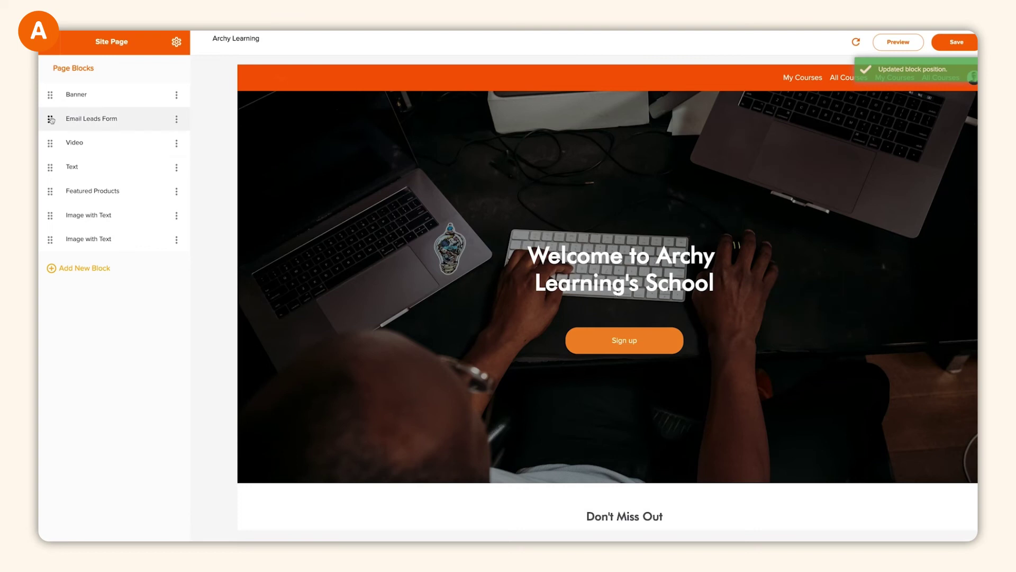
left_click_drag(51, 167, 50, 143)
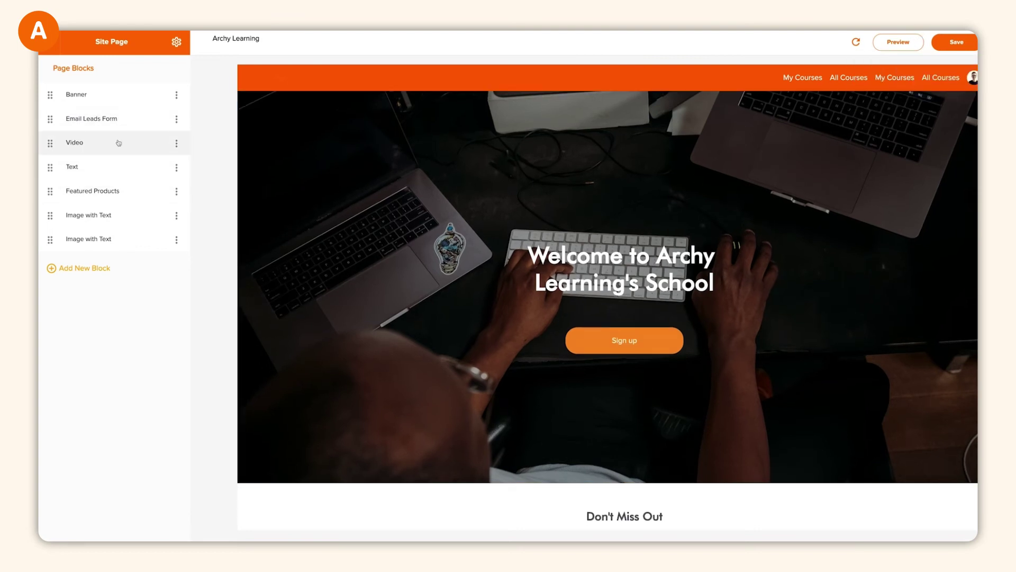
- In the Email Leads Form design settings, set the heading colour to #F78D21
left_click(116, 121)
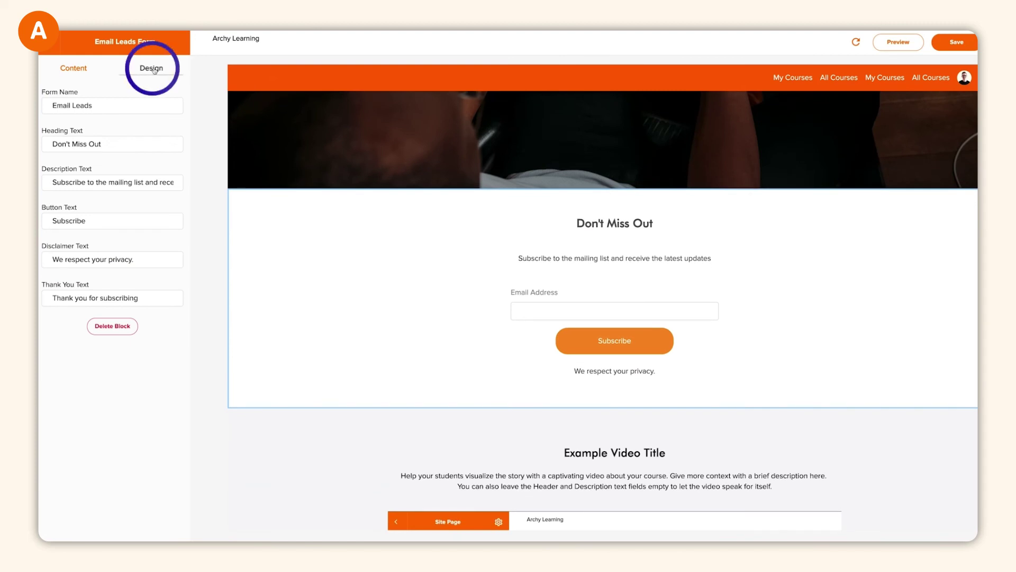
left_click(151, 68)
scroll(112, 262, "down", 1)
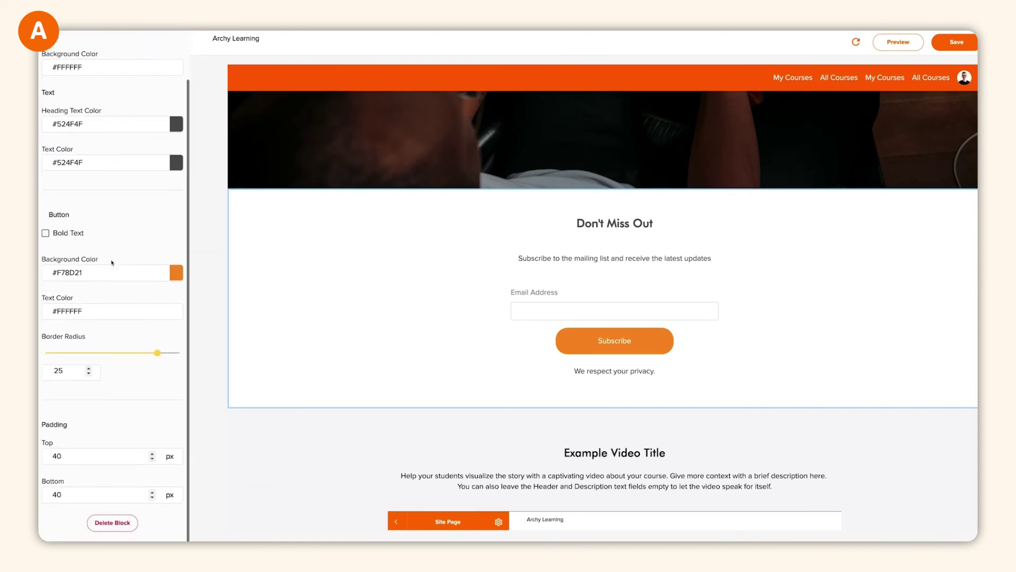
scroll(112, 263, "up", 1)
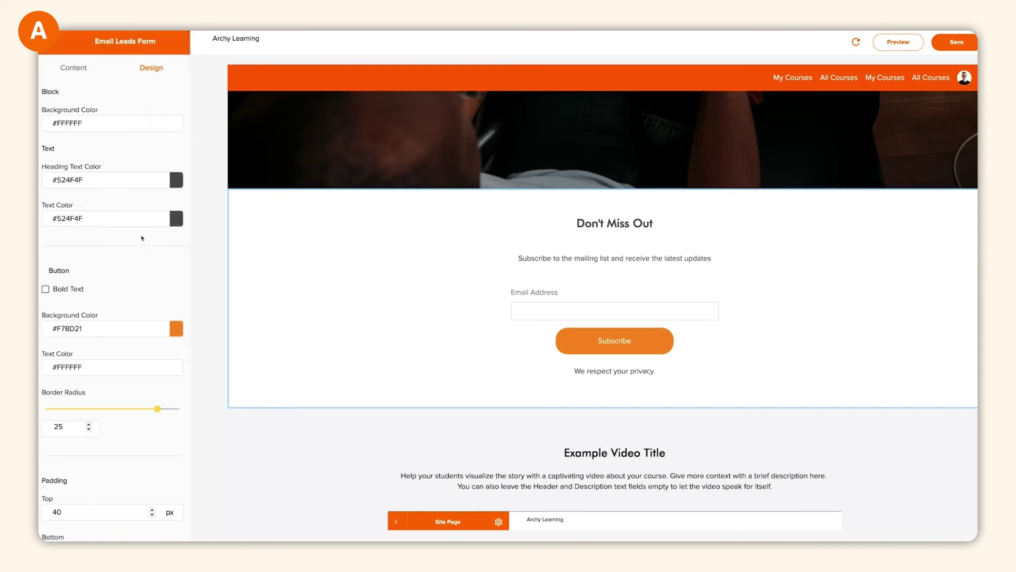
left_click(179, 181)
- Set the form body text to #111111, then preview the branded sign-in and sign-up forms
left_click(236, 201)
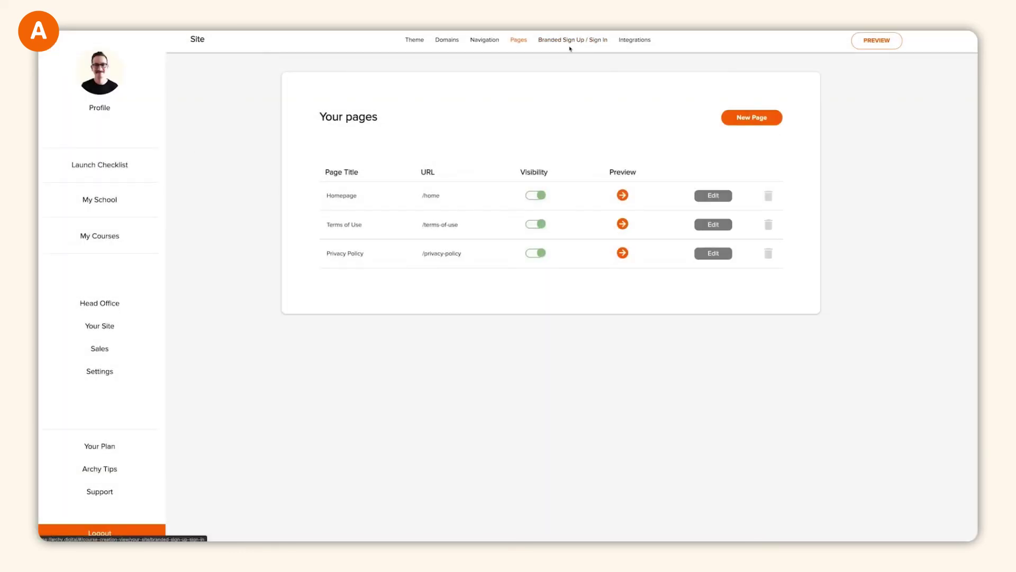
left_click(570, 42)
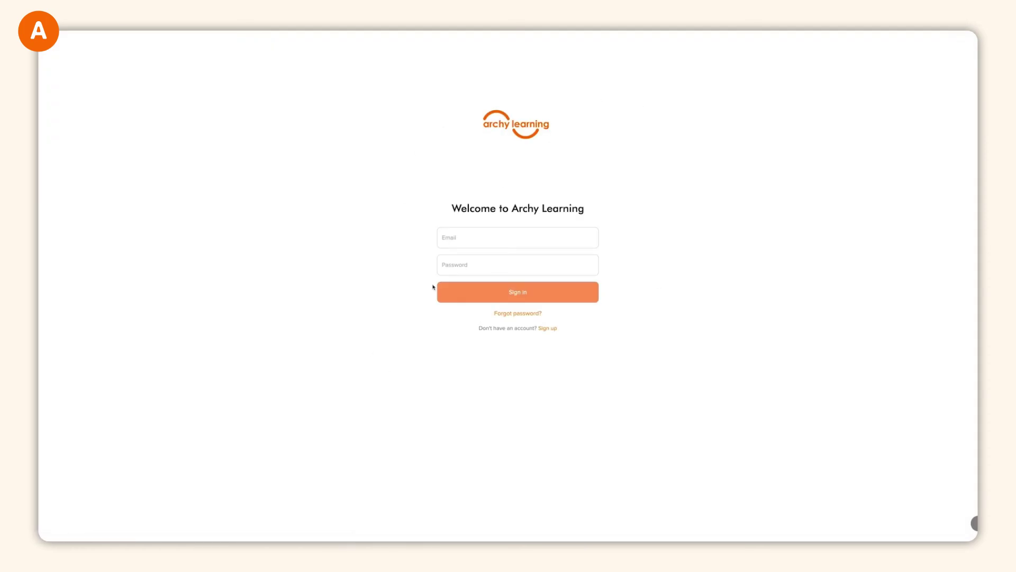
left_click(544, 329)
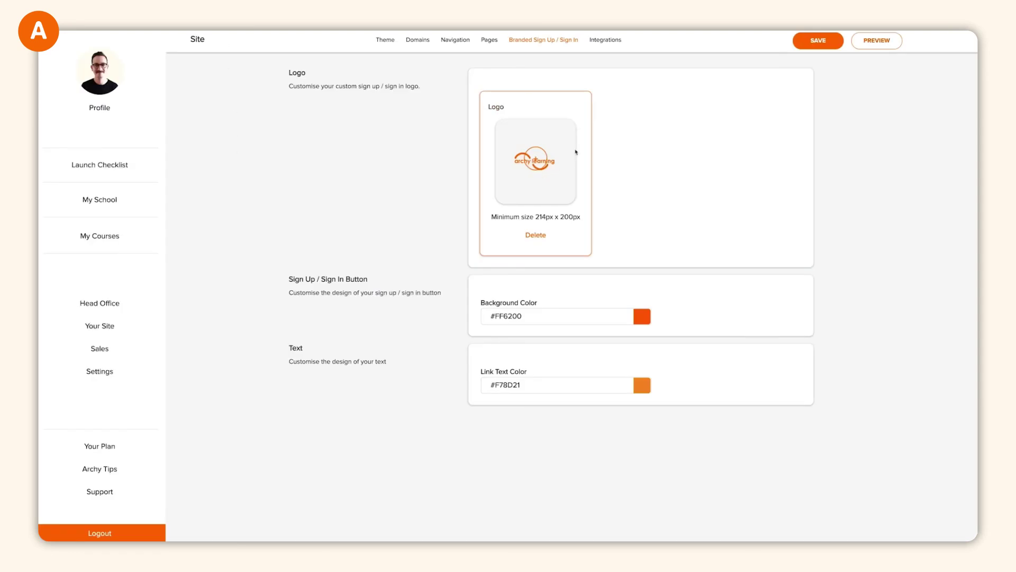
- Turn on Google Tag Manager, Google Analytics, Mailchimp and Facebook Pixel on the Integrations page
left_click(598, 41)
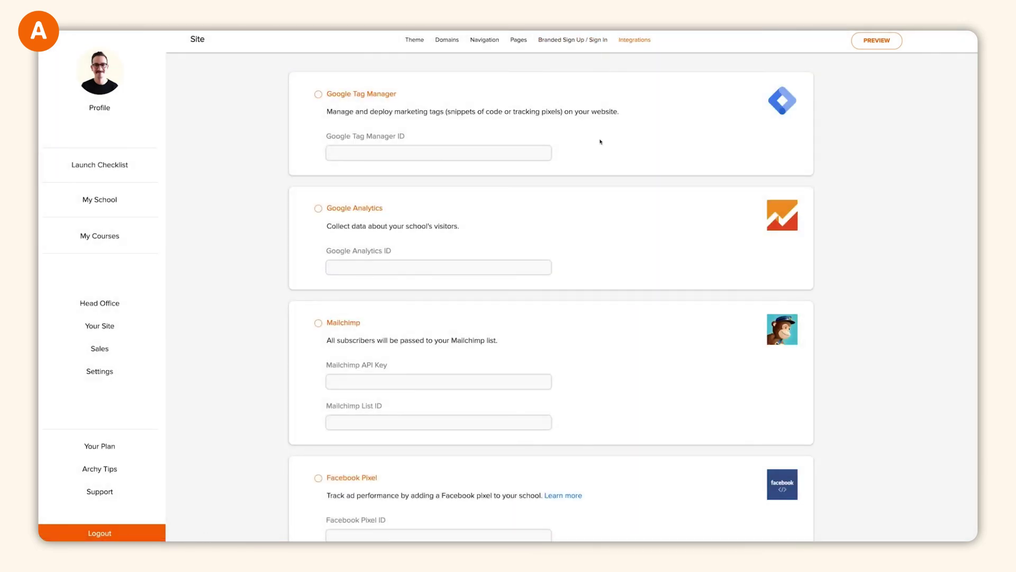
left_click(318, 94)
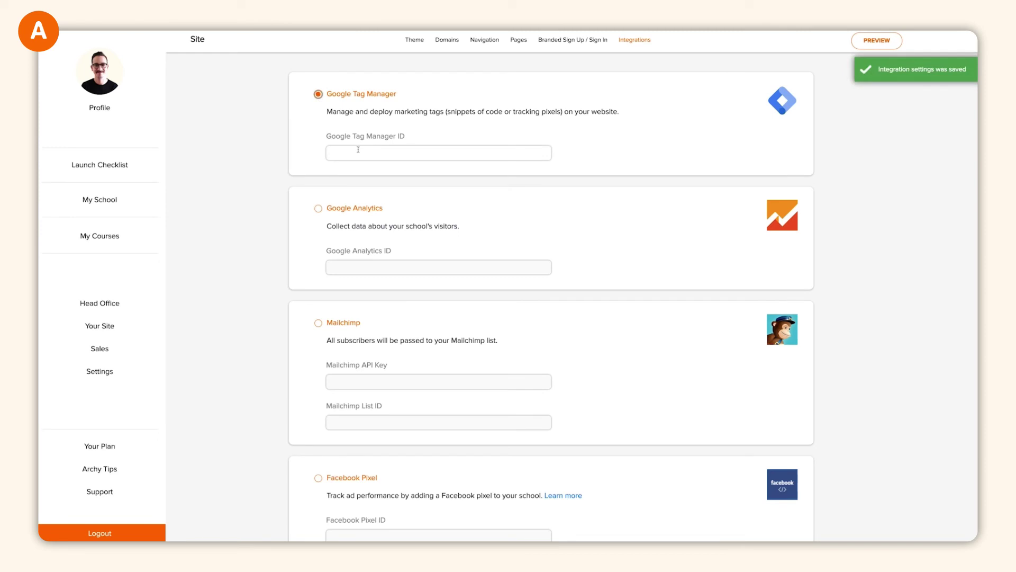
left_click(318, 208)
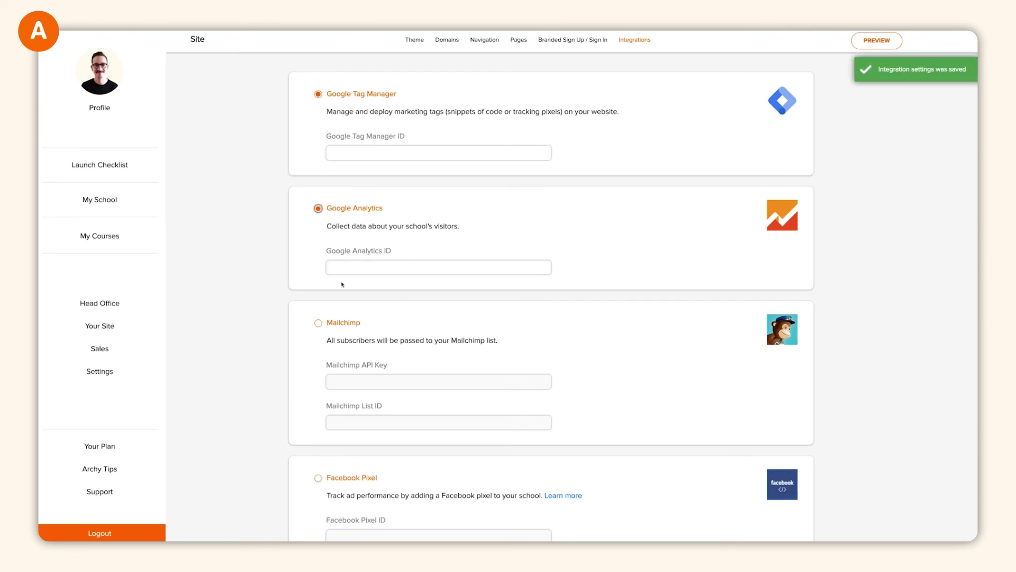
left_click(319, 323)
scroll(325, 402, "down", 1)
left_click(318, 461)
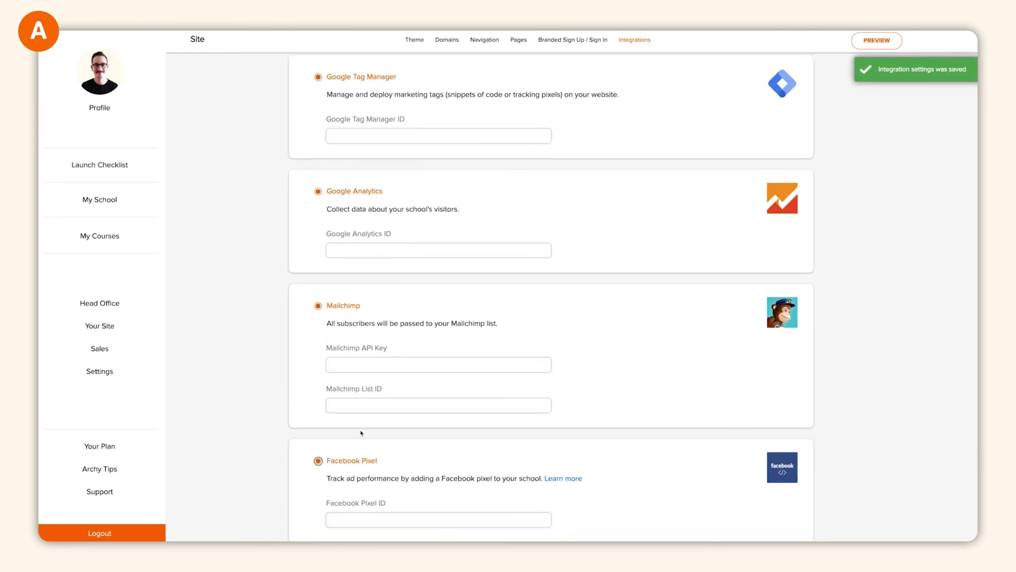
scroll(535, 358, "down", 2)
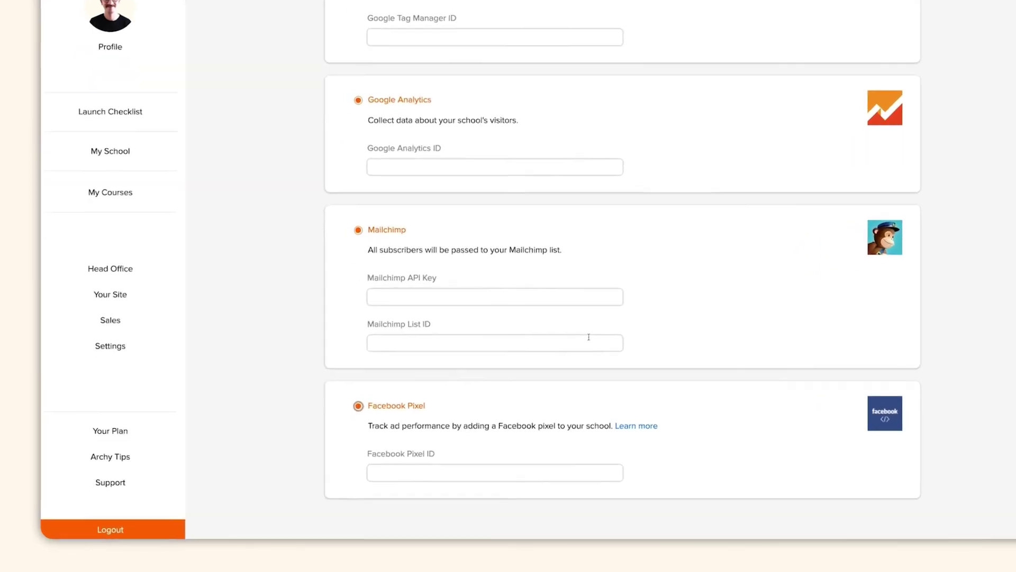
- In Head Office, view and close each of the six students' Report Cards, last to first
left_click(102, 303)
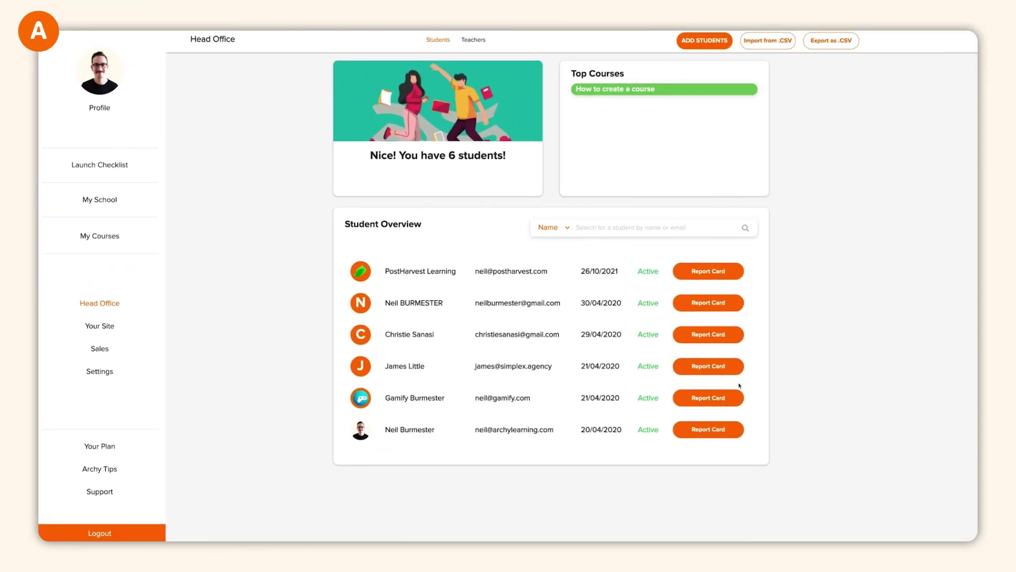
left_click(717, 430)
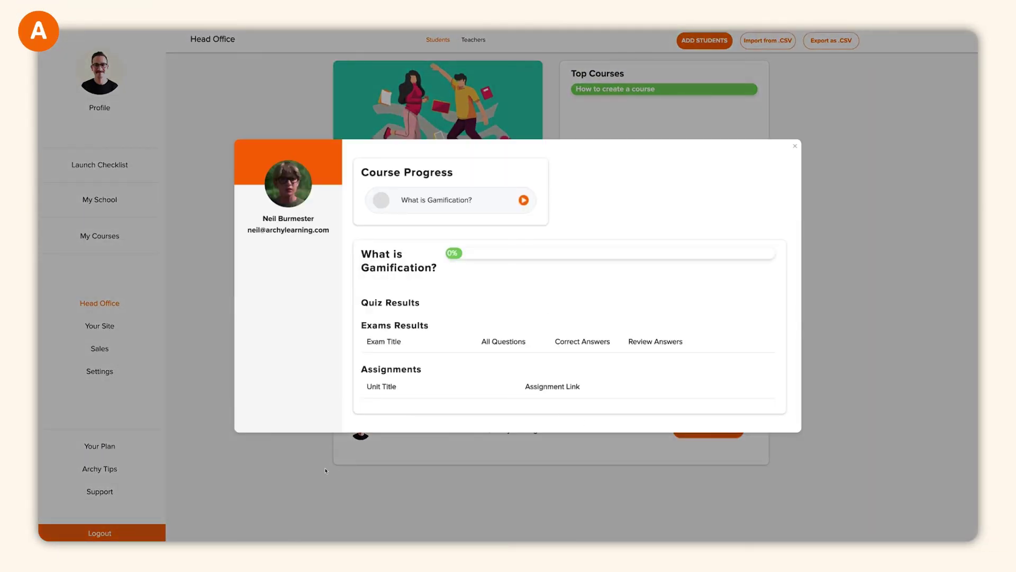
left_click(325, 470)
left_click(708, 395)
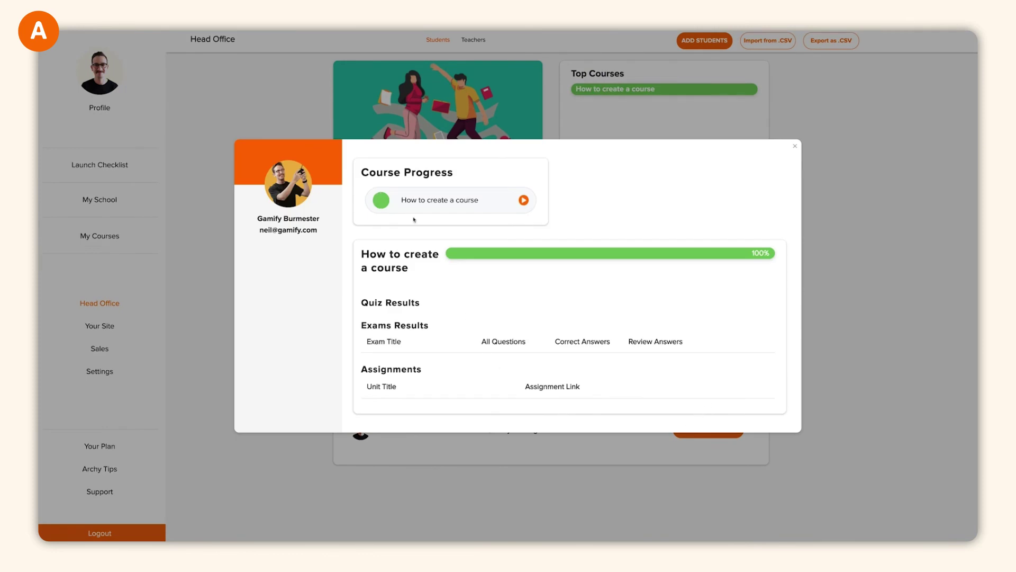
left_click(288, 480)
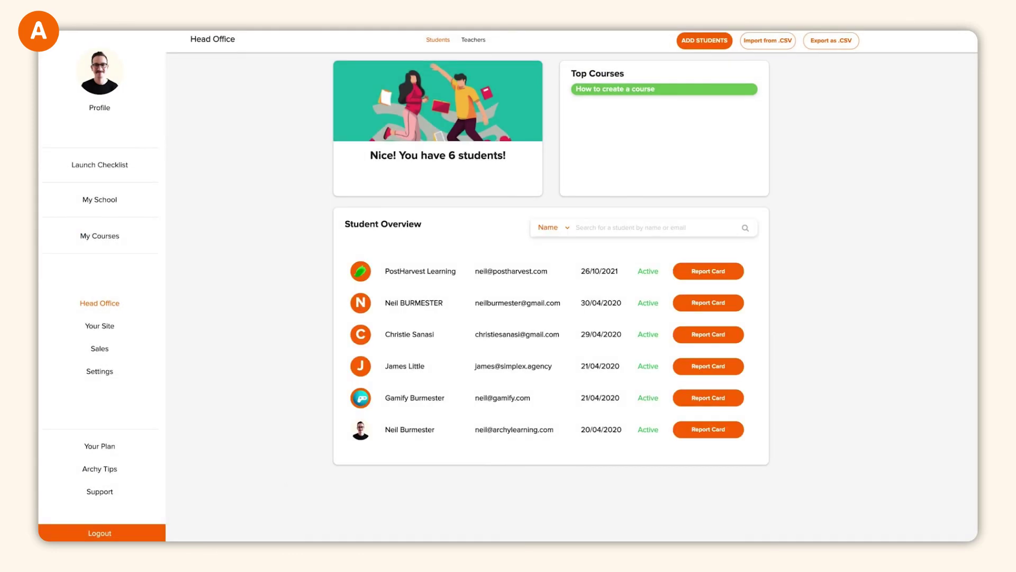
left_click(709, 366)
left_click(784, 376)
left_click(708, 334)
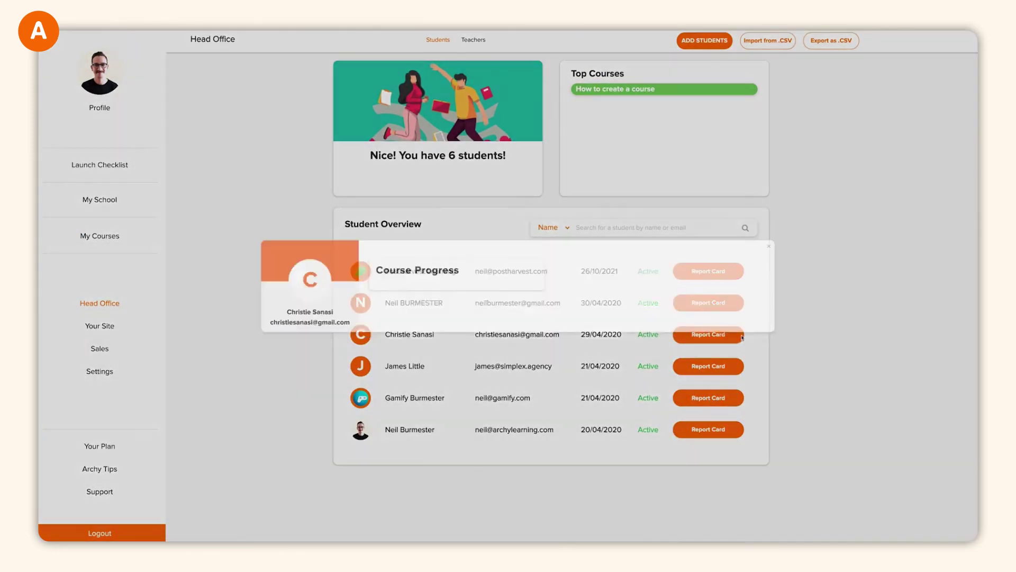
left_click(784, 376)
left_click(708, 302)
left_click(562, 364)
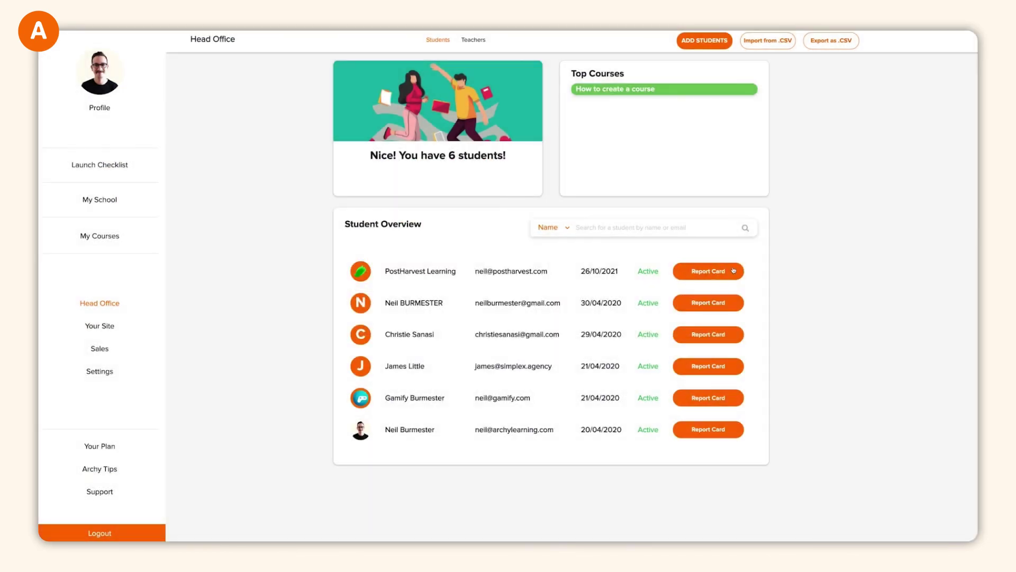
left_click(708, 271)
left_click(294, 464)
- Cancel the bulk student CSV import and switch to the Teachers list
left_click(768, 41)
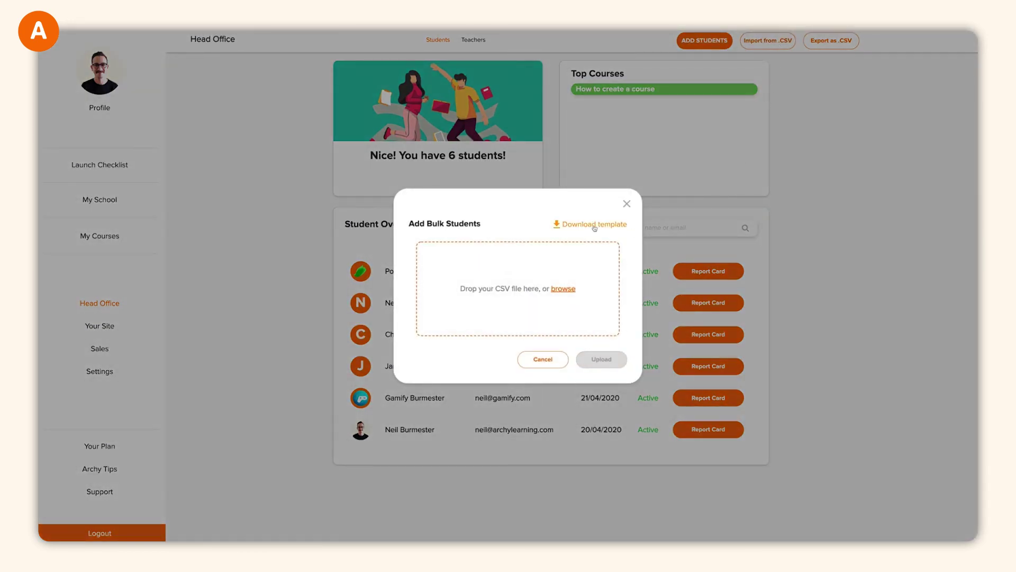
left_click(542, 360)
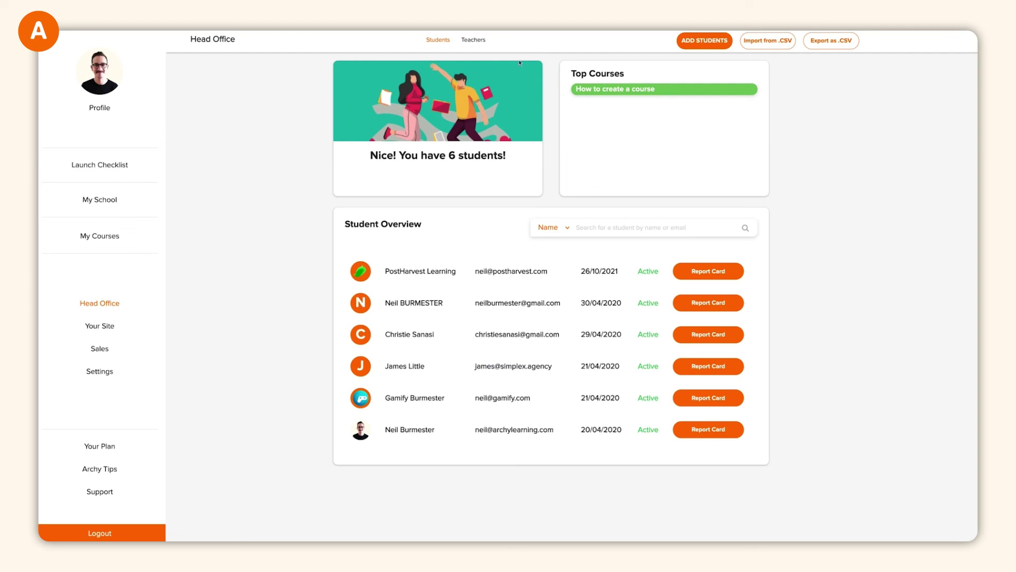
left_click(475, 40)
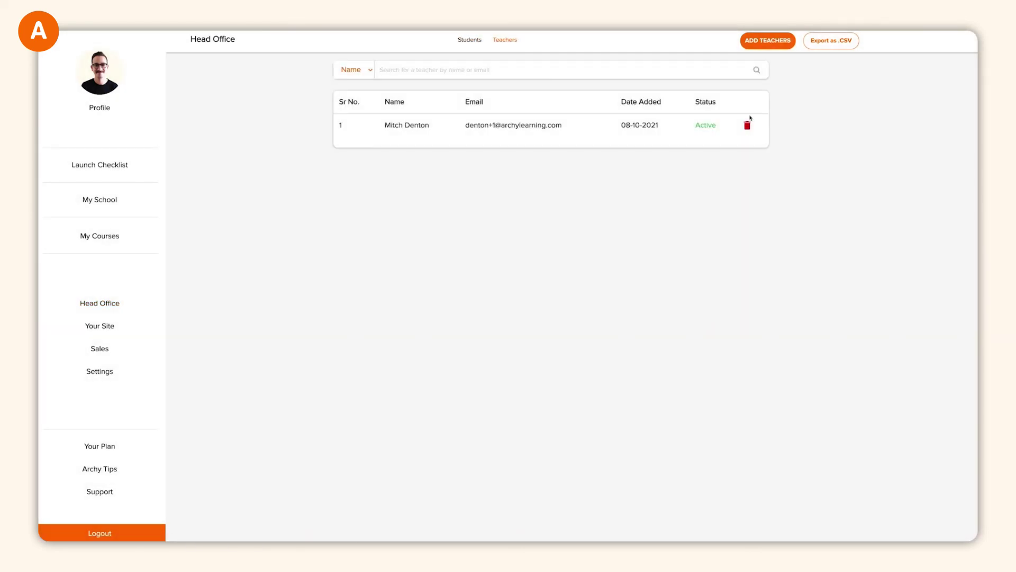
- Add a teacher with first name, last name and e-mail, then return to the My School dashboard
left_click(767, 40)
key("Tab")
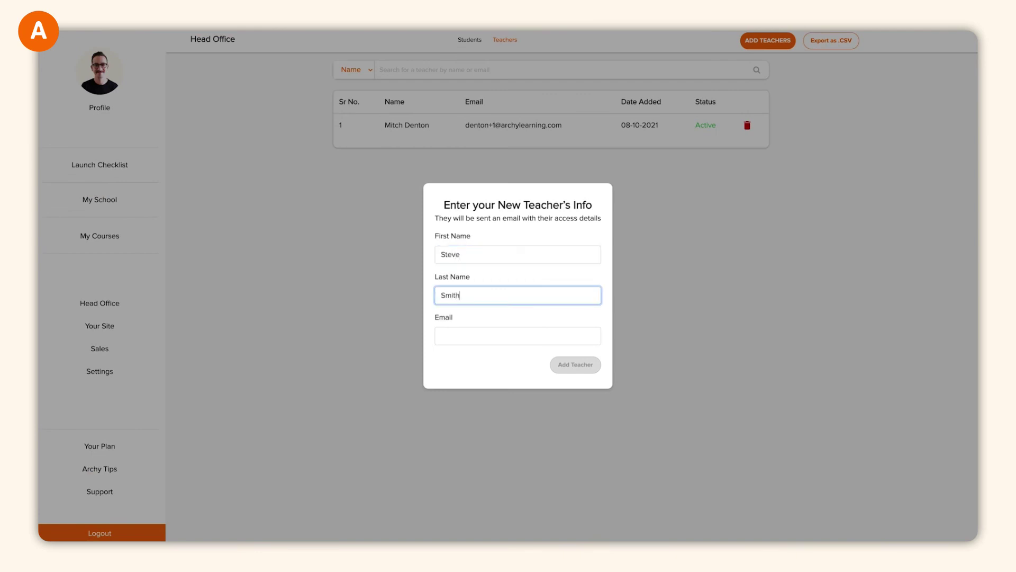
key("Tab")
left_click(62, 449)
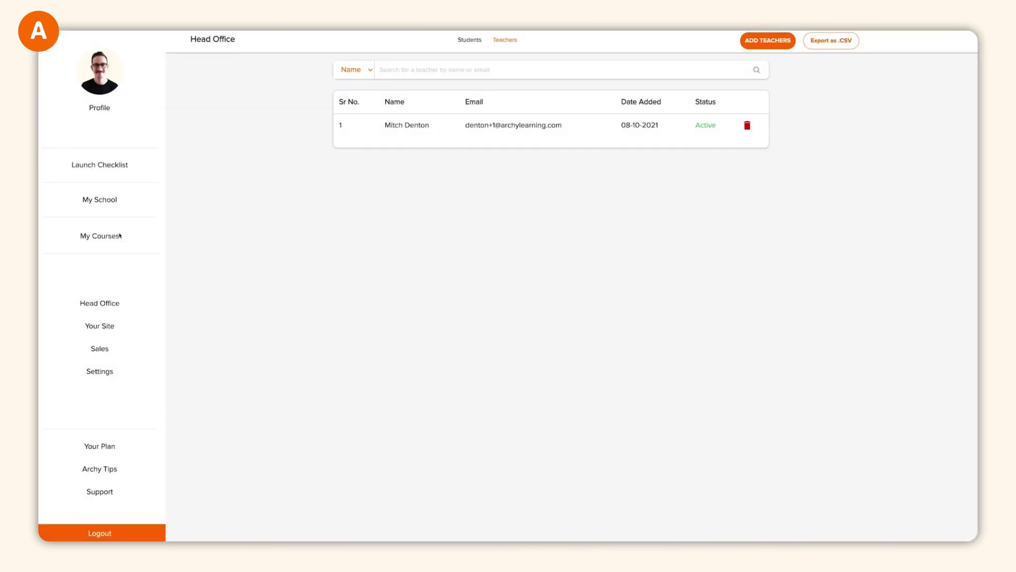
left_click(104, 238)
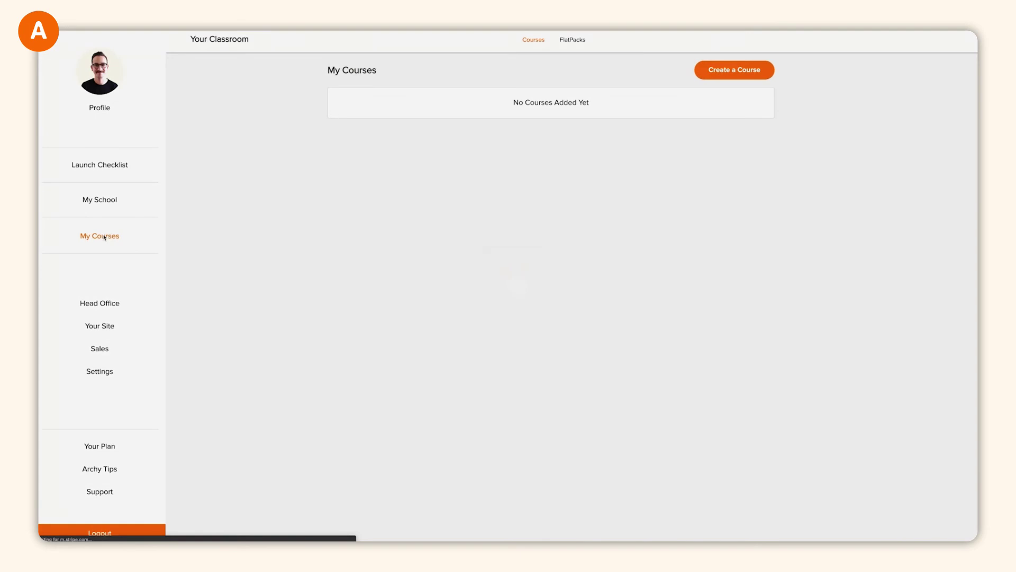
left_click(112, 202)
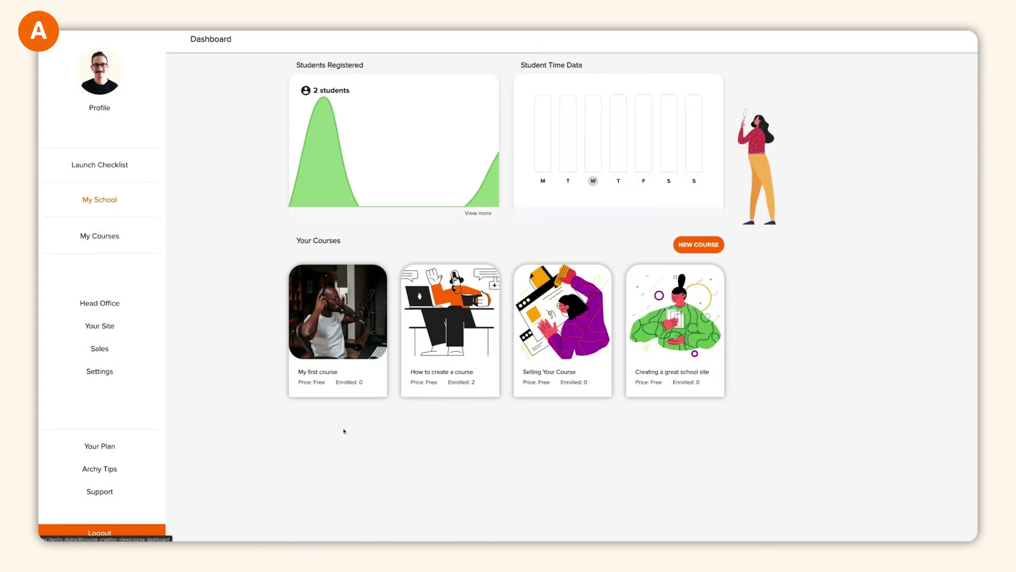